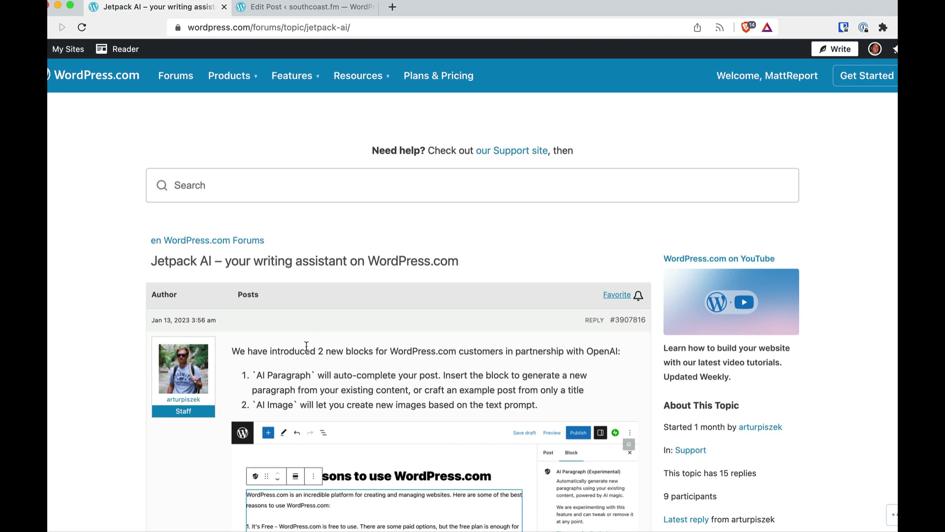
Scroll through the Jetpack AI forum topic's staff replies on how AI Paragraph builds prompts.
{"action": "scroll", "coordinate": [318, 328], "scroll_direction": "down", "scroll_amount": 5}
{"action": "scroll", "coordinate": [321, 367], "scroll_direction": "down", "scroll_amount": 7}
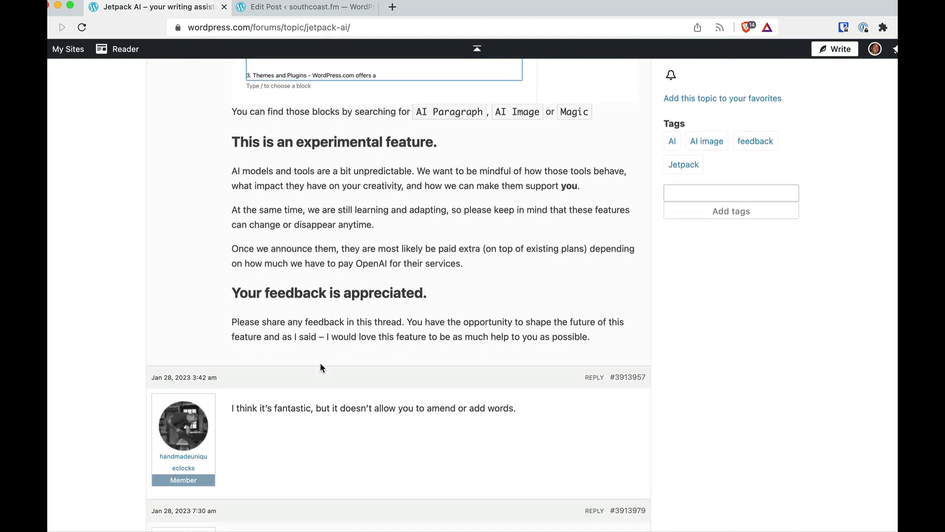
{"action": "scroll", "coordinate": [320, 364], "scroll_direction": "down", "scroll_amount": 3}
{"action": "scroll", "coordinate": [320, 367], "scroll_direction": "down", "scroll_amount": 3}
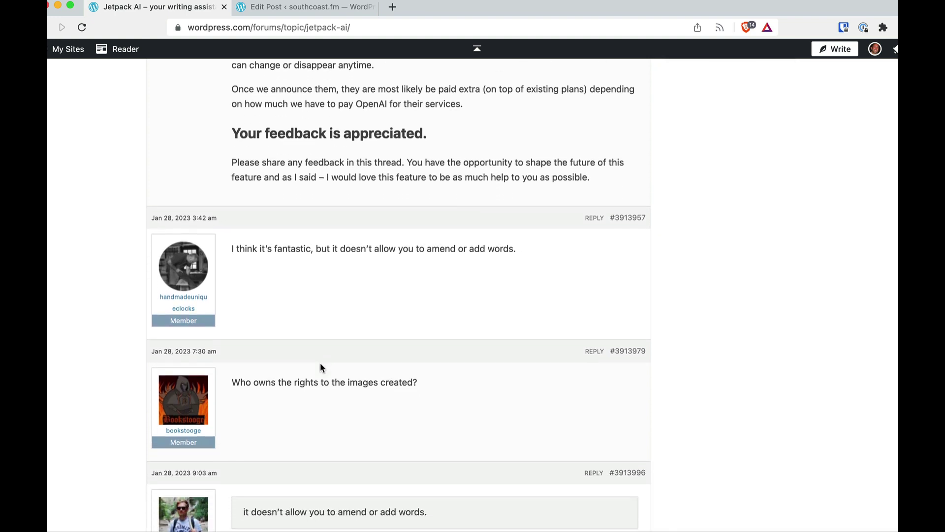
{"action": "scroll", "coordinate": [320, 363], "scroll_direction": "down", "scroll_amount": 10}
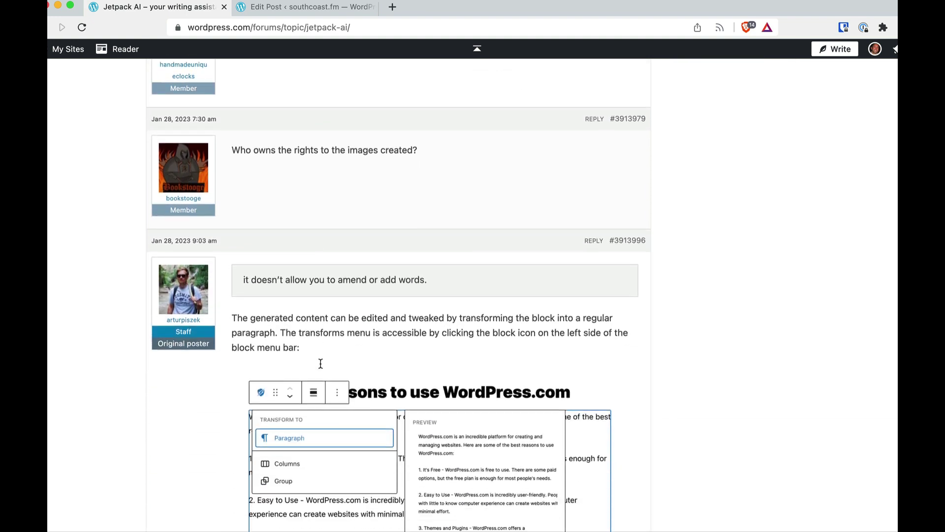
{"action": "scroll", "coordinate": [320, 367], "scroll_direction": "down", "scroll_amount": 1}
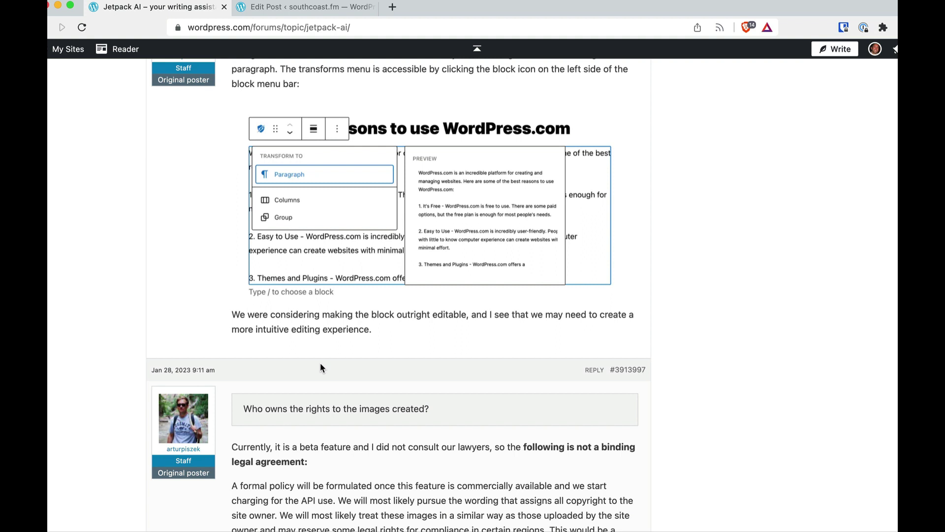
{"action": "scroll", "coordinate": [320, 367], "scroll_direction": "down", "scroll_amount": 8}
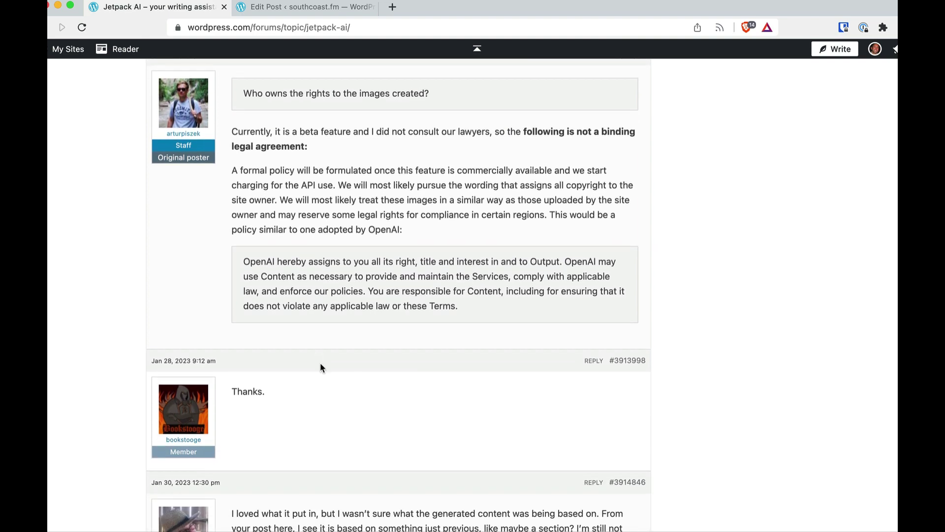
{"action": "scroll", "coordinate": [320, 368], "scroll_direction": "down", "scroll_amount": 9}
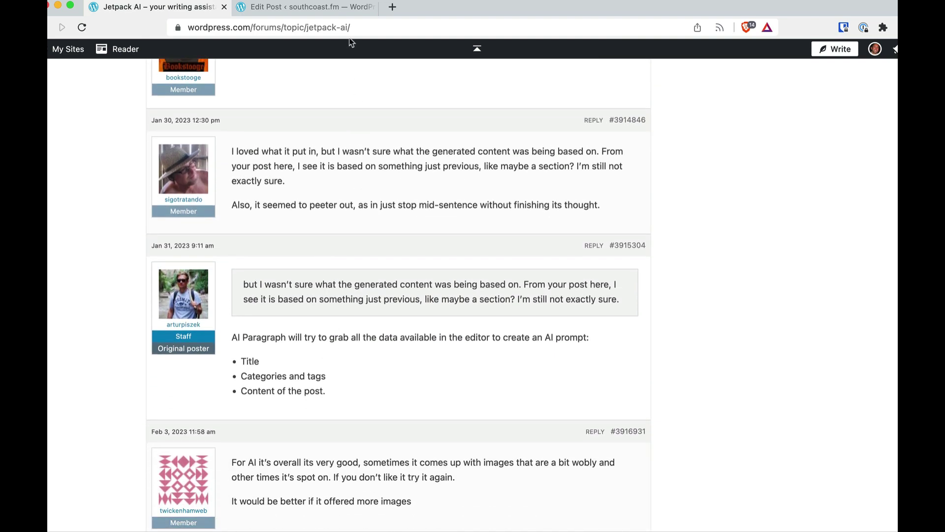
Back in the post, insert an AI Image block below the third paragraph.
{"action": "left_click", "coordinate": [353, 13]}
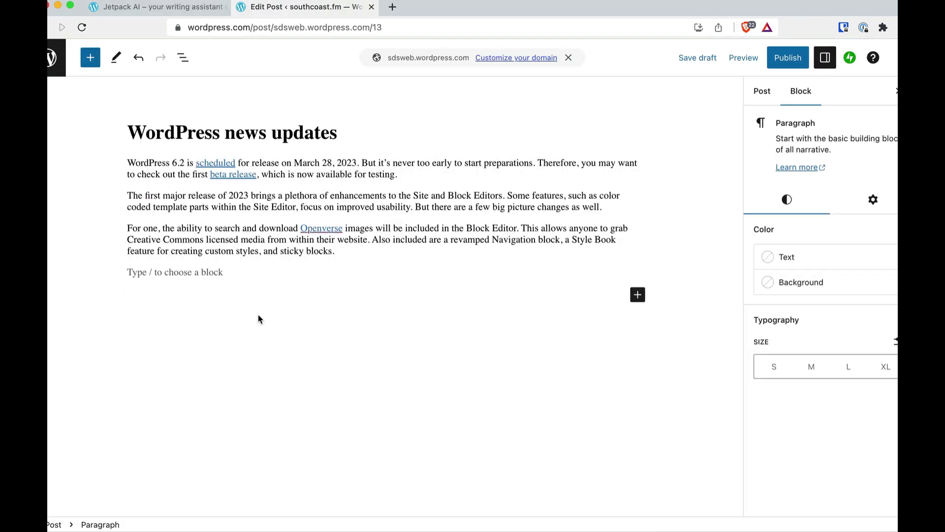
{"action": "left_click", "coordinate": [638, 296]}
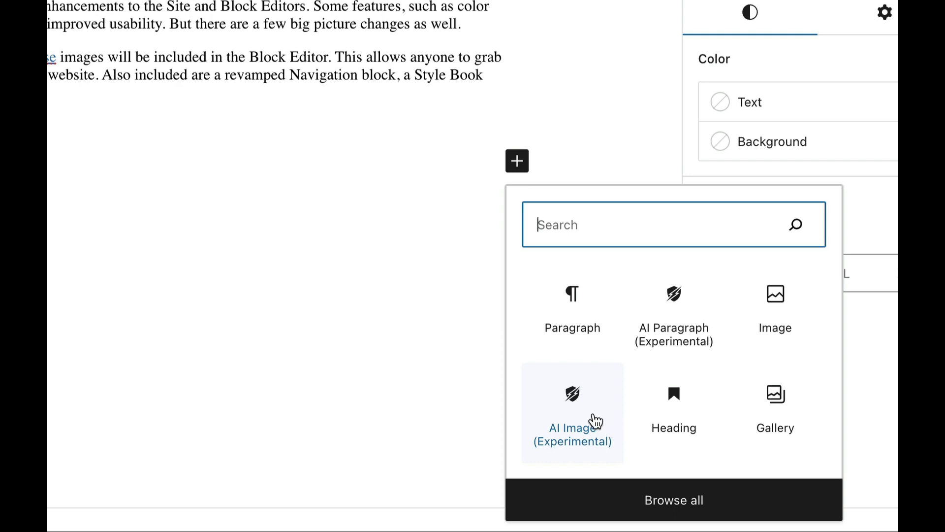
{"action": "left_click", "coordinate": [611, 430]}
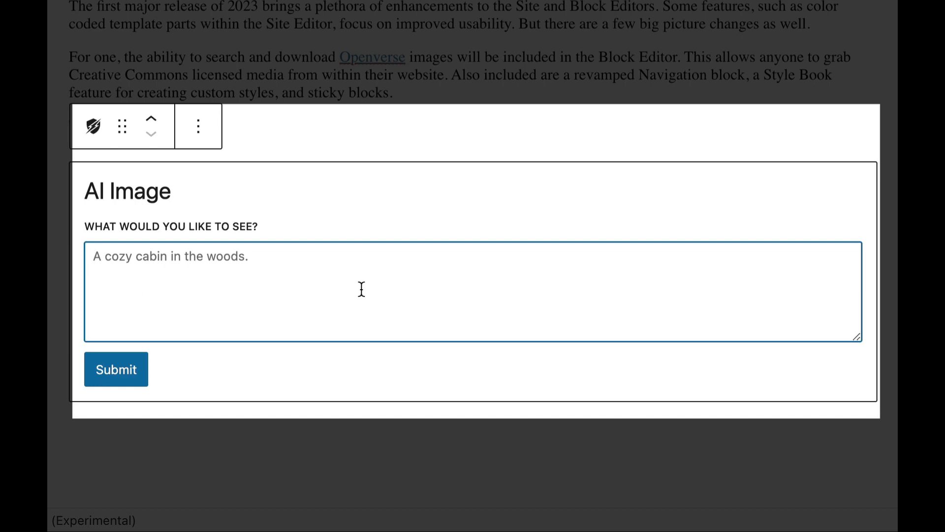
Enter the prompt 'A WordPress developer working on her laptop in a coffee shop, building a website.'.
{"action": "type", "text": "A "}
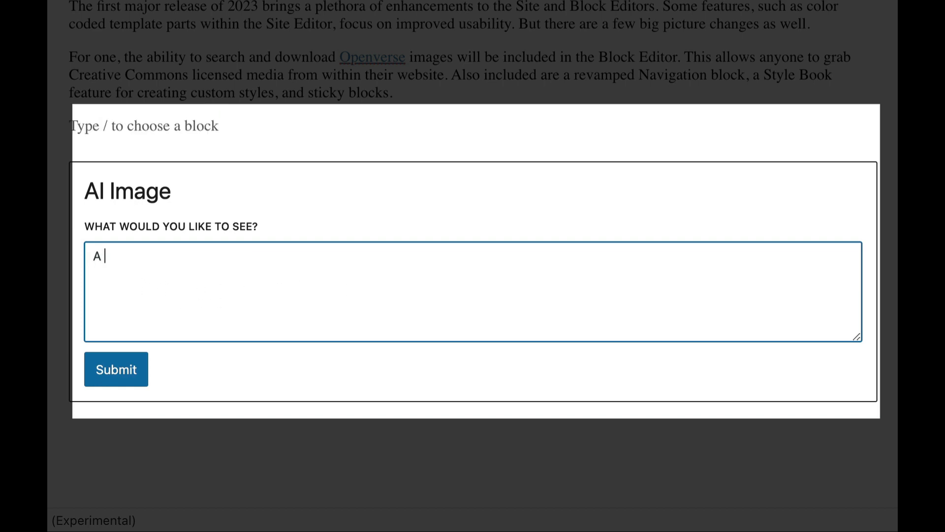
{"action": "type", "text": "WordPress develope"}
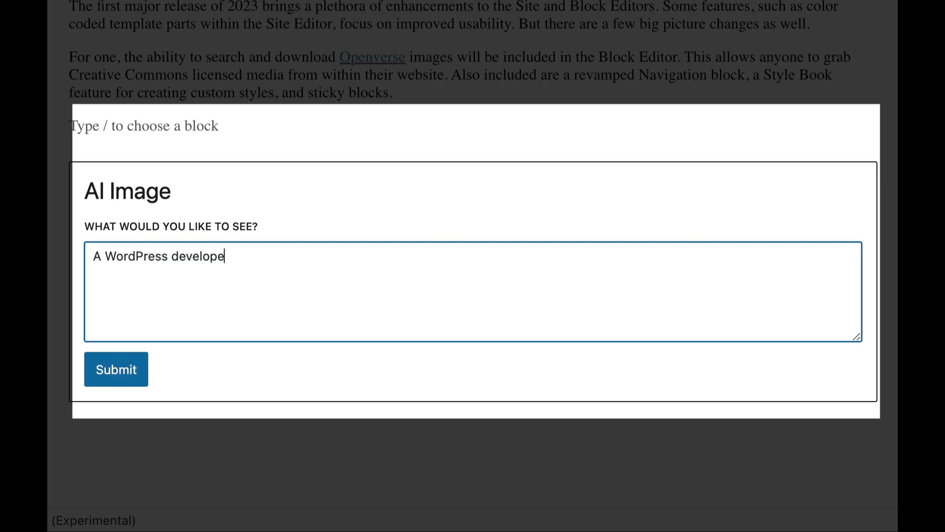
{"action": "type", "text": "r working on her laptio"}
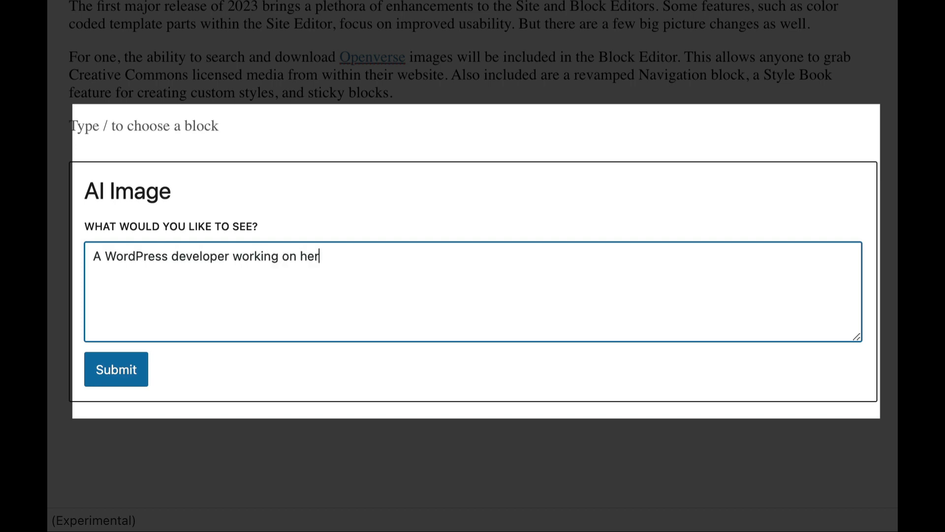
{"action": "key", "text": "BackSpace"}
{"action": "key", "text": "BackSpace"}
{"action": "type", "text": "op in a coffee"}
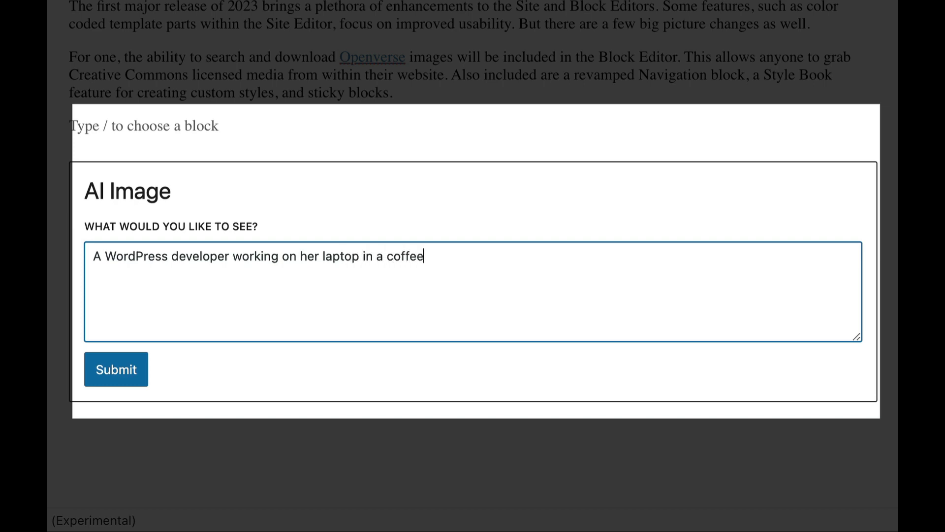
{"action": "type", "text": " shop"}
{"action": "type", "text": ", building "}
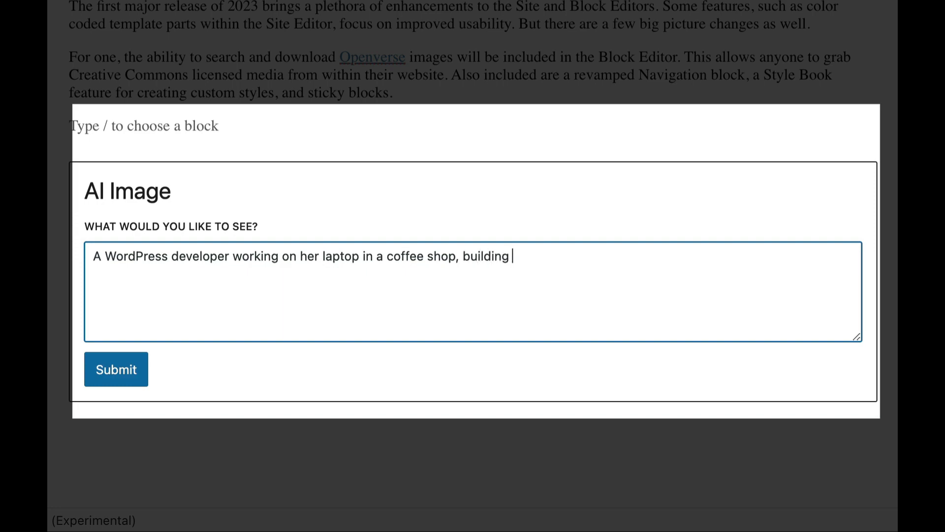
{"action": "type", "text": "a website."}
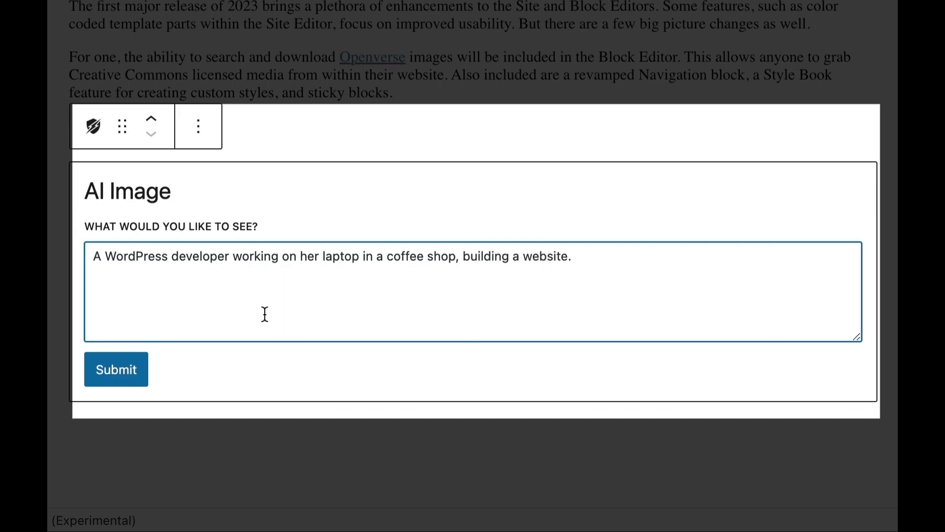
Submit the image prompt, browse the forum replies while it generates, then return to the post.
{"action": "left_click", "coordinate": [95, 373]}
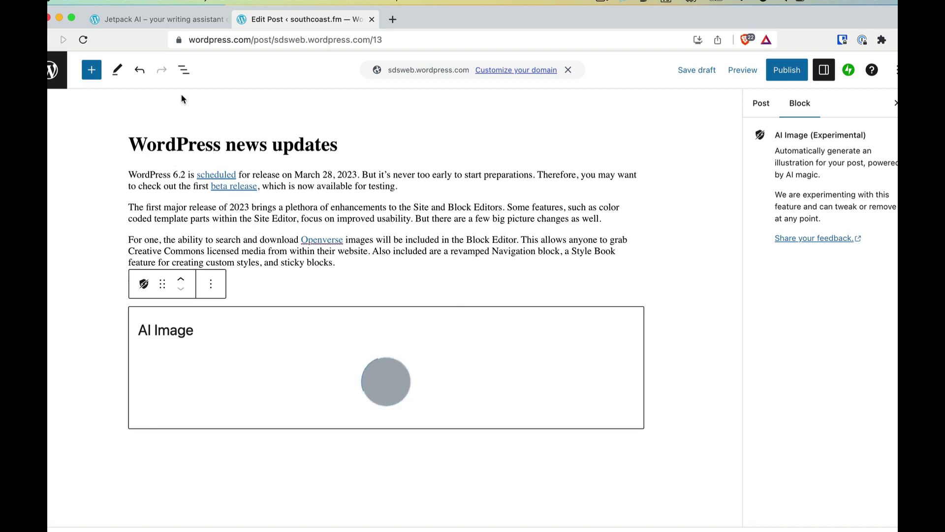
{"action": "left_click", "coordinate": [187, 19]}
{"action": "scroll", "coordinate": [318, 342], "scroll_direction": "down", "scroll_amount": 7}
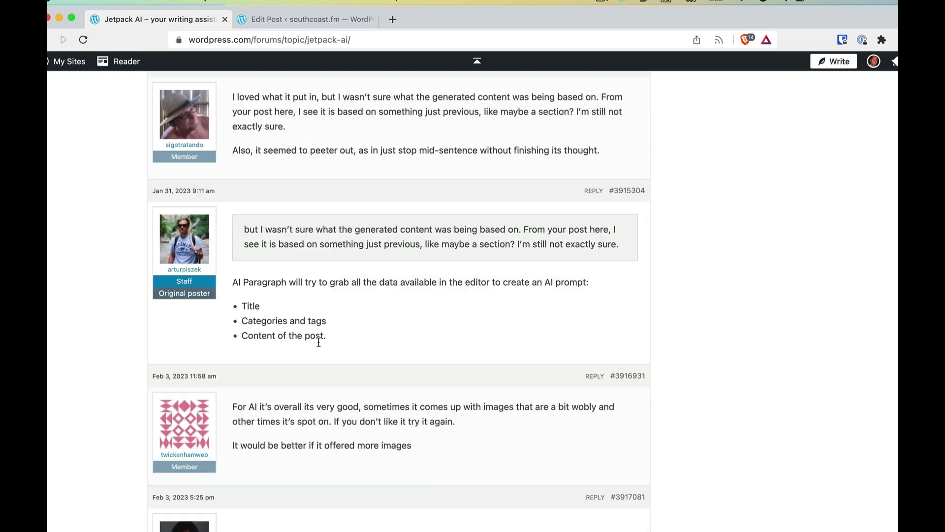
{"action": "scroll", "coordinate": [317, 342], "scroll_direction": "up", "scroll_amount": 7}
{"action": "scroll", "coordinate": [318, 342], "scroll_direction": "up", "scroll_amount": 8}
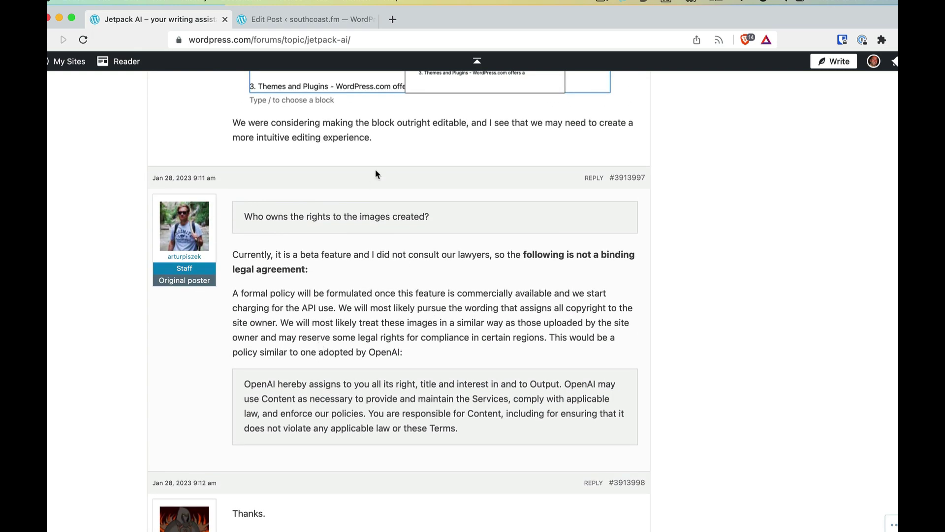
{"action": "scroll", "coordinate": [375, 174], "scroll_direction": "up", "scroll_amount": 5}
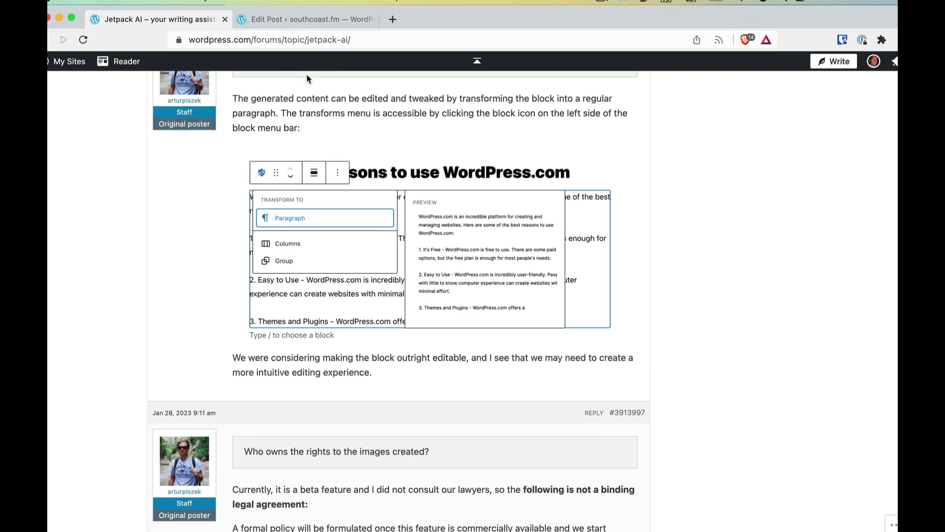
{"action": "left_click", "coordinate": [317, 19]}
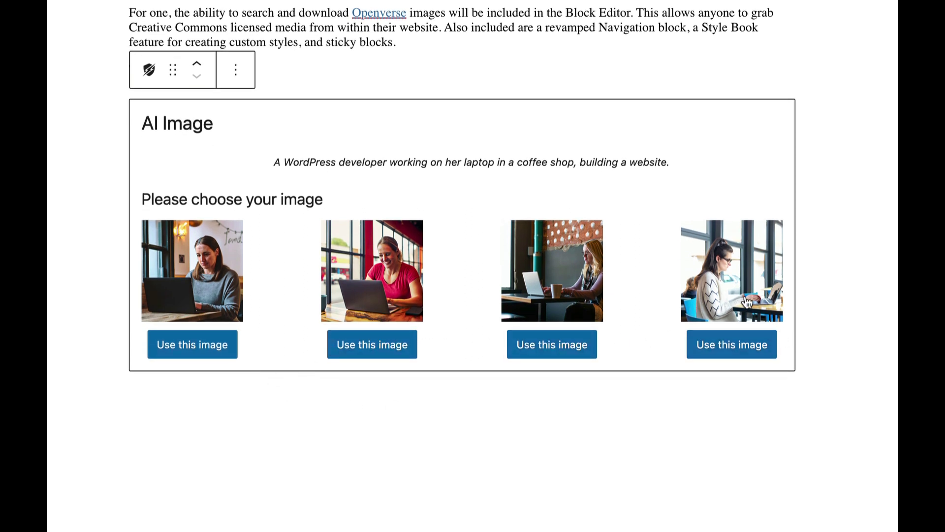
Enlarge and inspect the first and second generated coffee-shop images.
{"action": "left_click", "coordinate": [219, 274]}
{"action": "scroll", "coordinate": [495, 345], "scroll_direction": "down", "scroll_amount": 2}
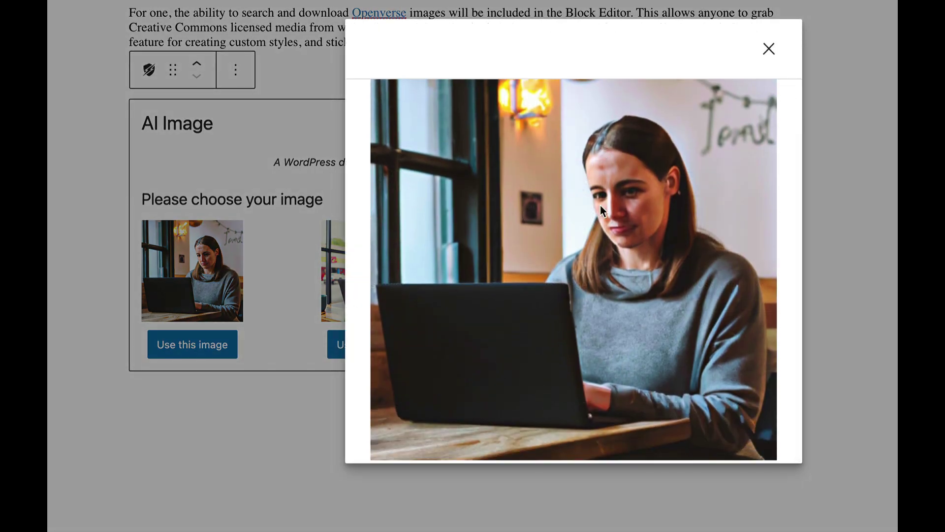
{"action": "scroll", "coordinate": [395, 290], "scroll_direction": "up", "scroll_amount": 1}
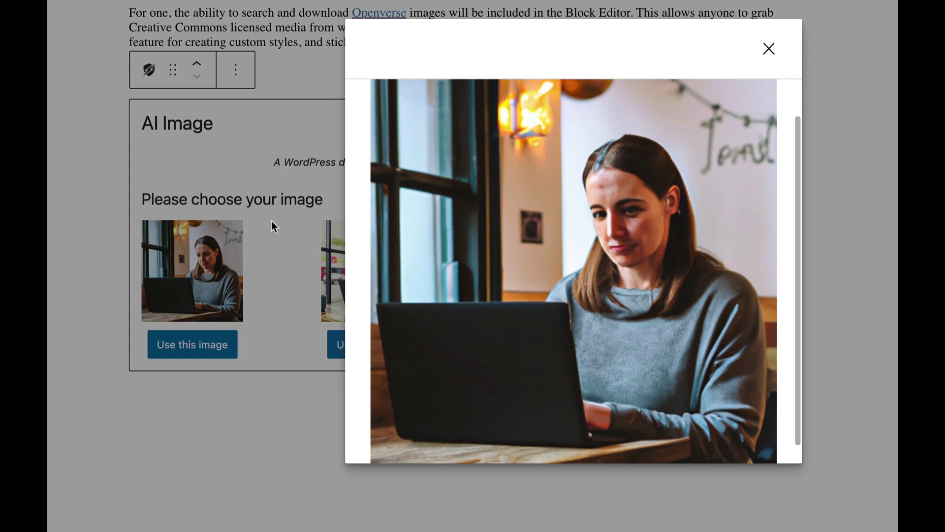
{"action": "left_click", "coordinate": [768, 50]}
{"action": "left_click", "coordinate": [392, 272]}
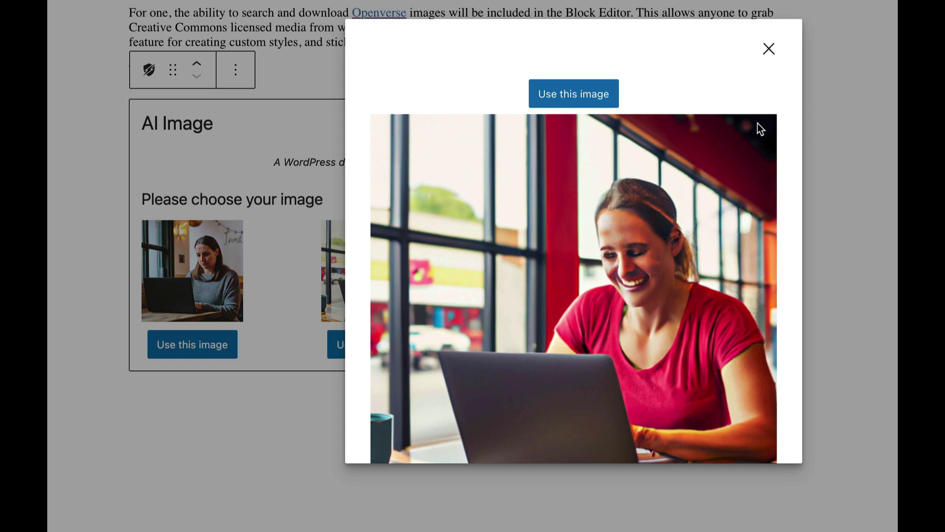
{"action": "scroll", "coordinate": [688, 225], "scroll_direction": "down", "scroll_amount": 2}
{"action": "left_click", "coordinate": [769, 50]}
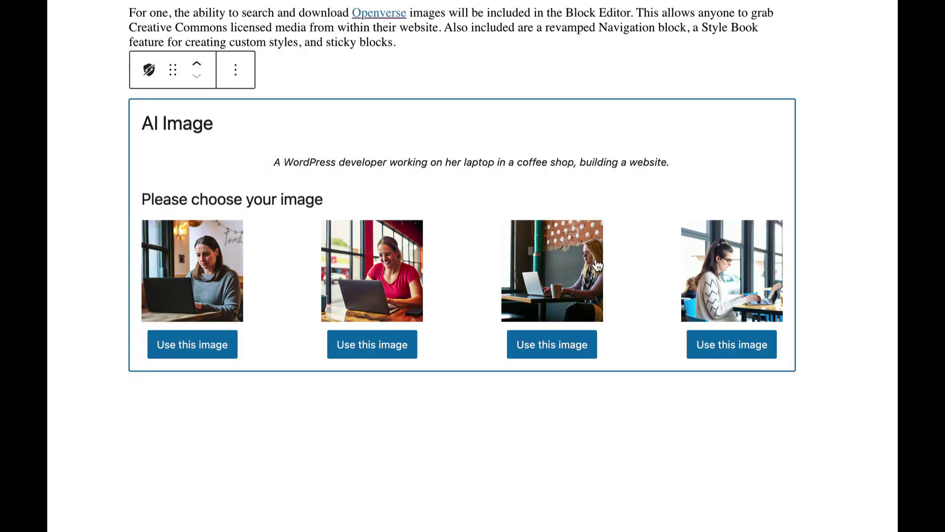
Enlarge and inspect the third and fourth generated coffee-shop images.
{"action": "left_click", "coordinate": [592, 266]}
{"action": "scroll", "coordinate": [724, 295], "scroll_direction": "down", "scroll_amount": 2}
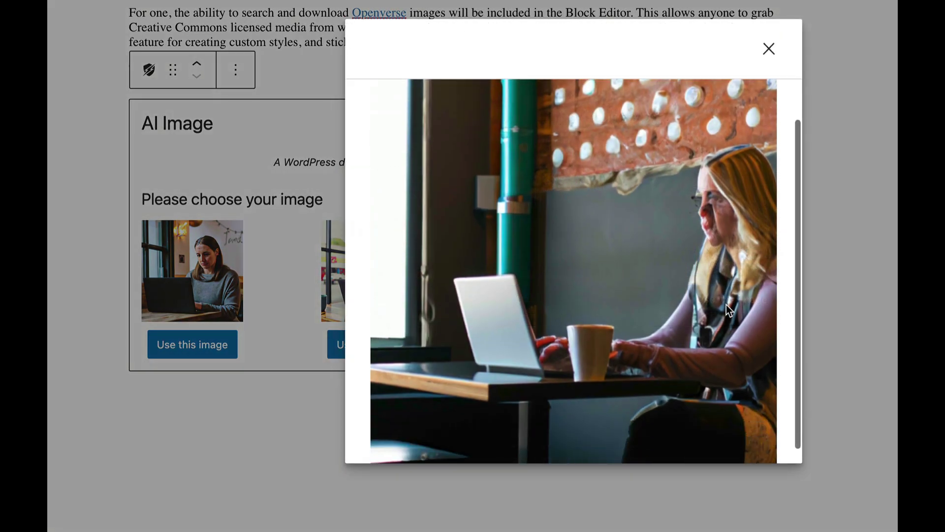
{"action": "left_click", "coordinate": [775, 58]}
{"action": "left_click", "coordinate": [751, 263]}
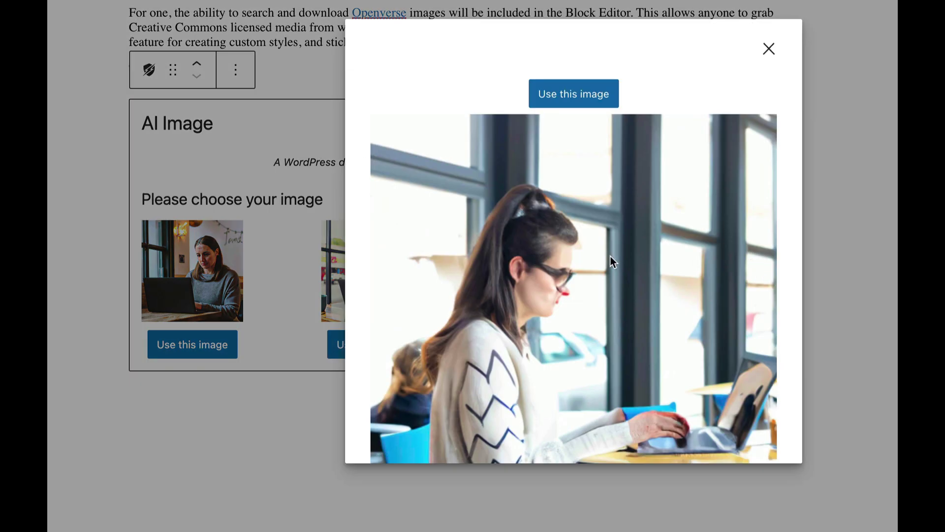
{"action": "scroll", "coordinate": [640, 275], "scroll_direction": "down", "scroll_amount": 1}
{"action": "scroll", "coordinate": [642, 311], "scroll_direction": "up", "scroll_amount": 2}
{"action": "left_click", "coordinate": [767, 50]}
Use the first generated photo, align it centre, and save the draft.
{"action": "left_click", "coordinate": [211, 351]}
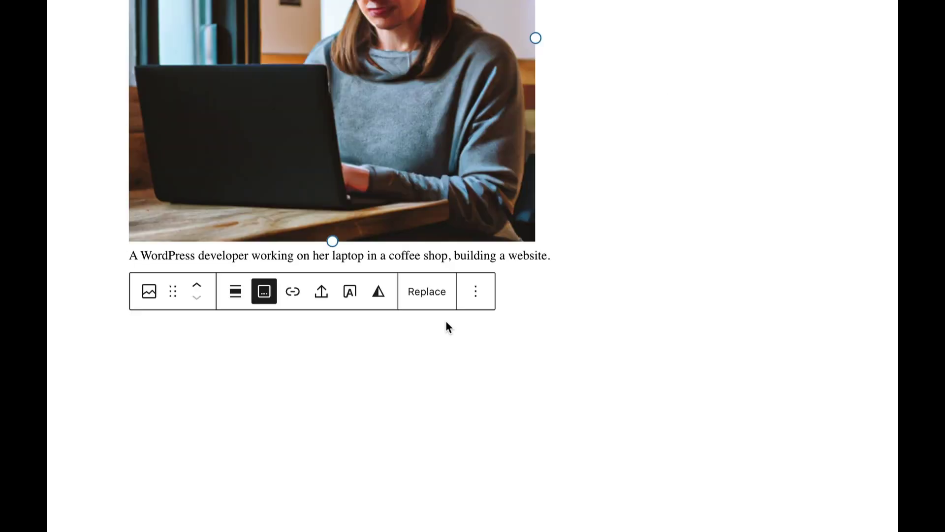
{"action": "scroll", "coordinate": [522, 274], "scroll_direction": "up", "scroll_amount": 3}
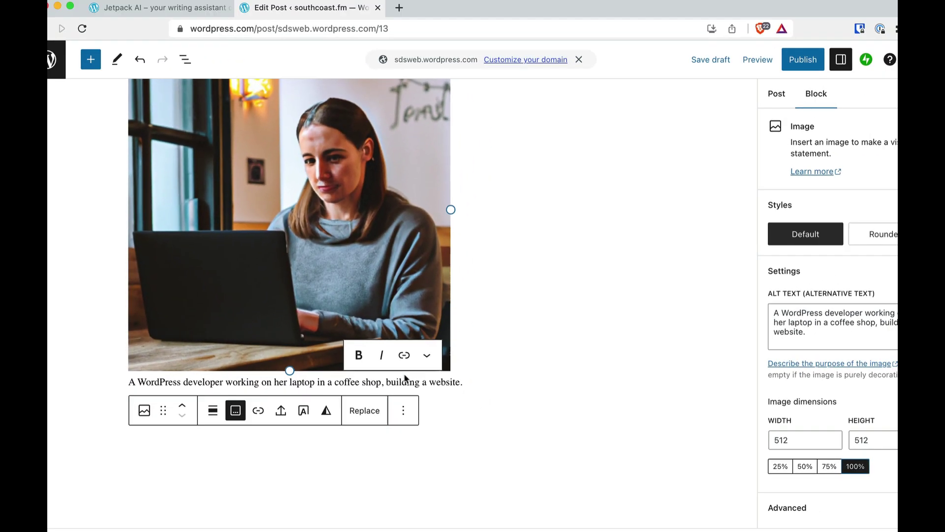
{"action": "scroll", "coordinate": [399, 284], "scroll_direction": "up", "scroll_amount": 3}
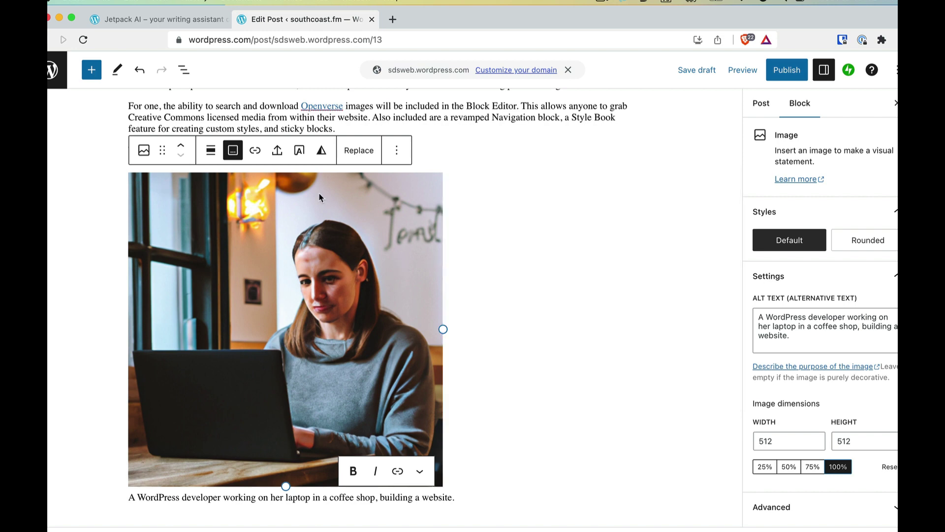
{"action": "left_click", "coordinate": [211, 150]}
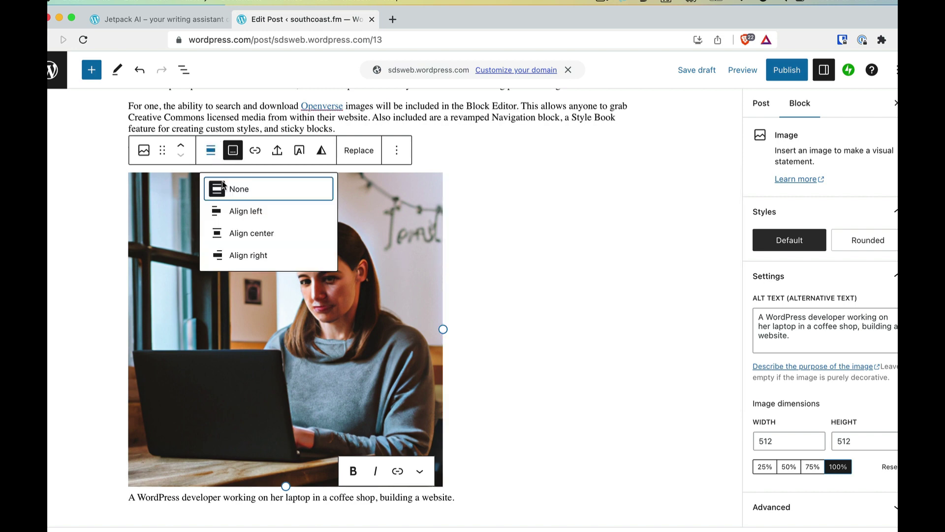
{"action": "left_click", "coordinate": [241, 233]}
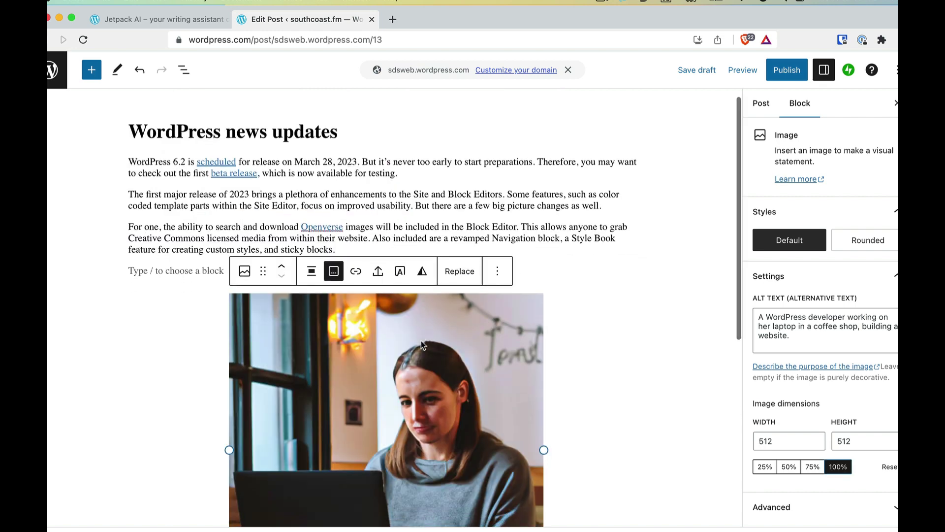
{"action": "scroll", "coordinate": [421, 341], "scroll_direction": "down", "scroll_amount": 3}
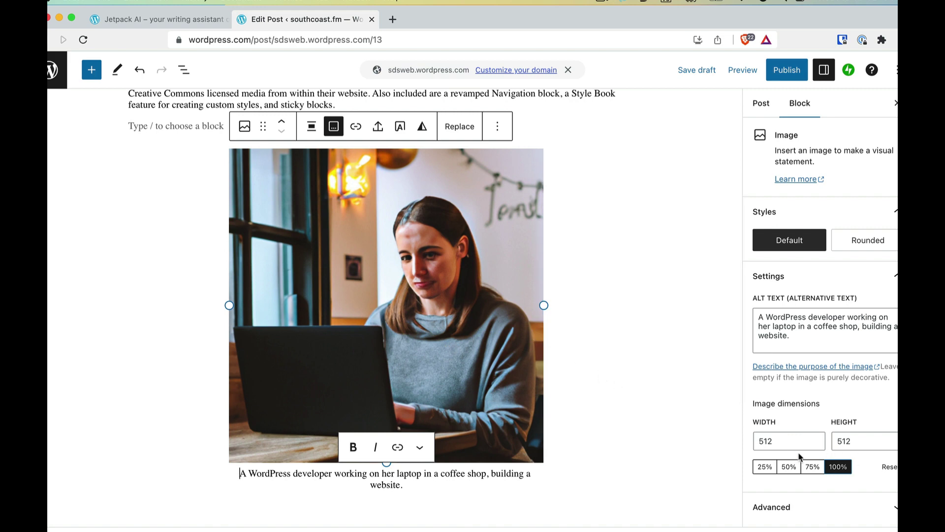
{"action": "left_click", "coordinate": [688, 71]}
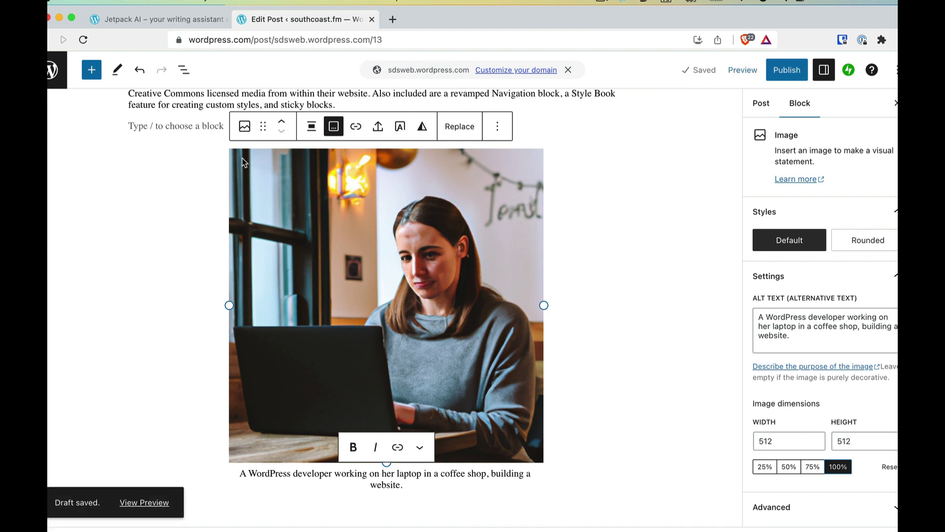
Below the photo's caption, add a block by searching the inserter for 'image'.
{"action": "left_click", "coordinate": [245, 129]}
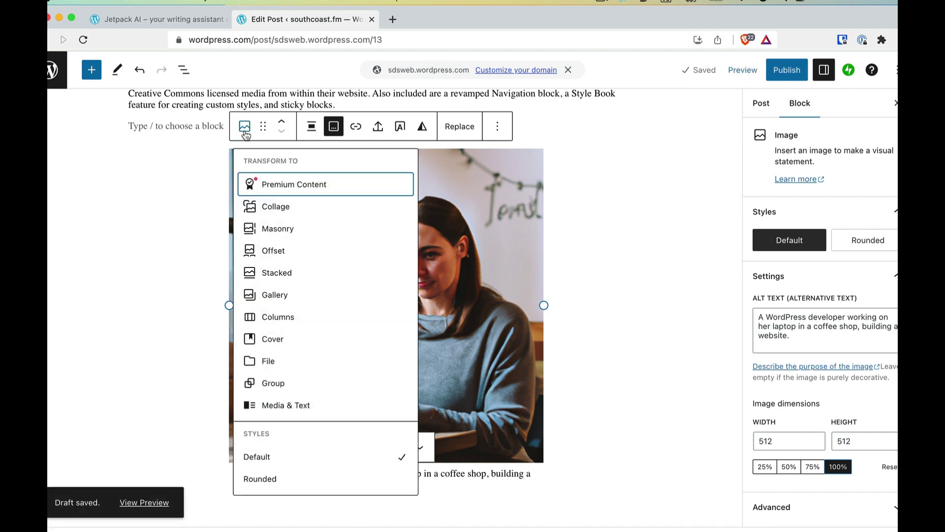
{"action": "left_click", "coordinate": [151, 270]}
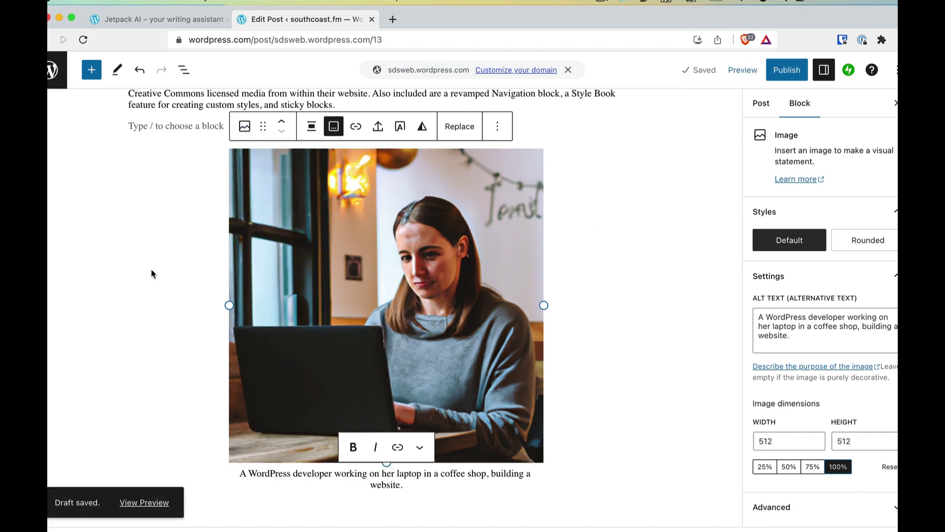
{"action": "left_click", "coordinate": [51, 82]}
{"action": "left_click", "coordinate": [295, 140]}
{"action": "scroll", "coordinate": [472, 369], "scroll_direction": "down", "scroll_amount": 5}
{"action": "left_click", "coordinate": [453, 378]}
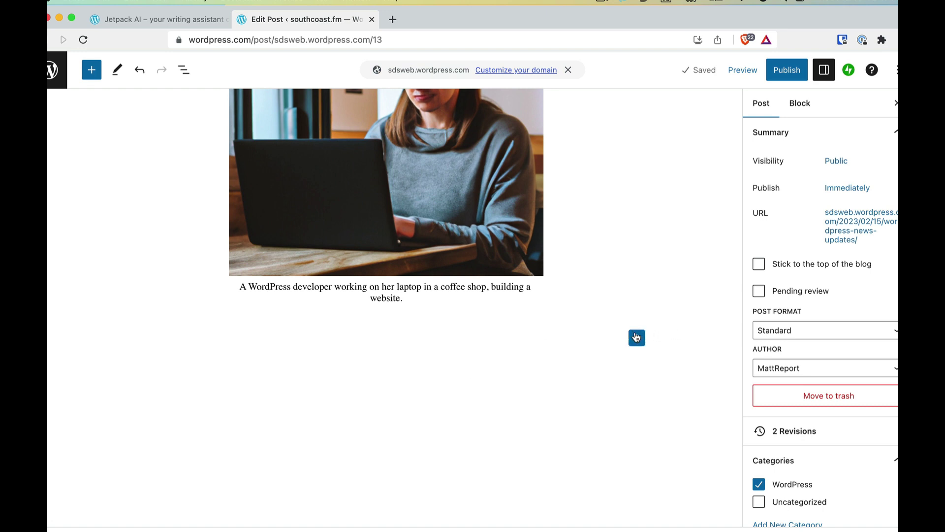
{"action": "left_click", "coordinate": [636, 338]}
{"action": "type", "text": "image"}
{"action": "left_click", "coordinate": [672, 124]}
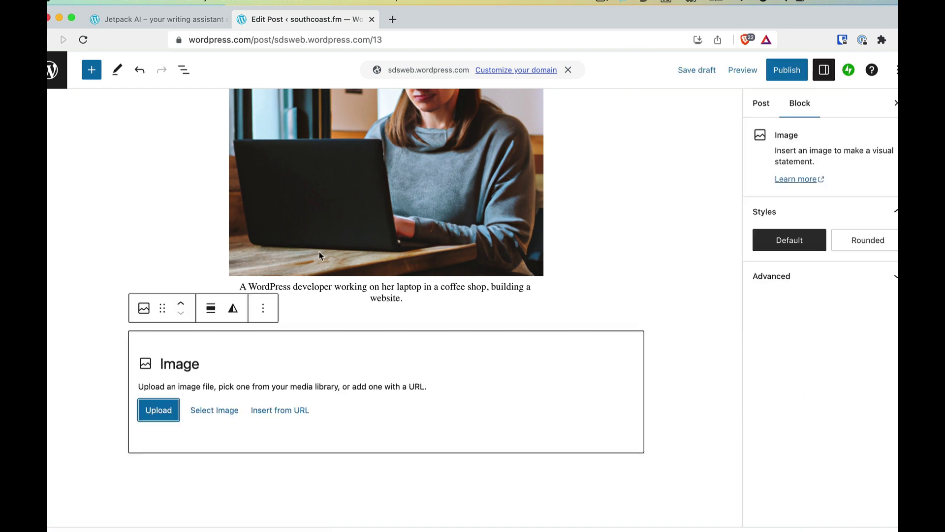
{"action": "left_click", "coordinate": [215, 414]}
{"action": "left_click", "coordinate": [313, 453]}
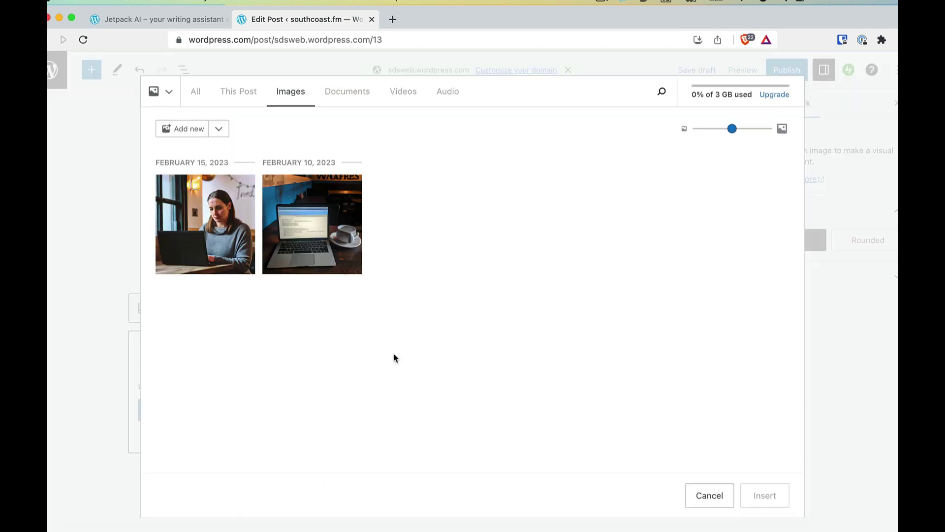
{"action": "left_click", "coordinate": [198, 232]}
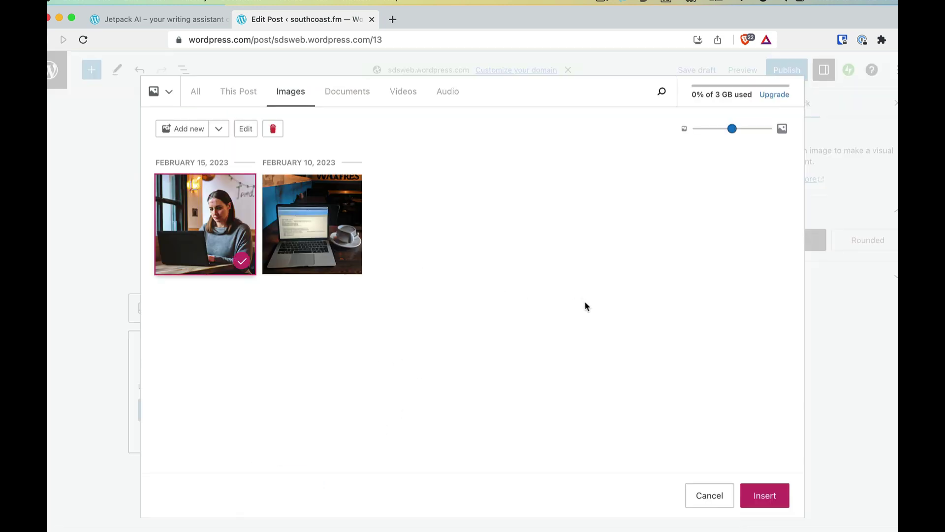
{"action": "left_click", "coordinate": [246, 131]}
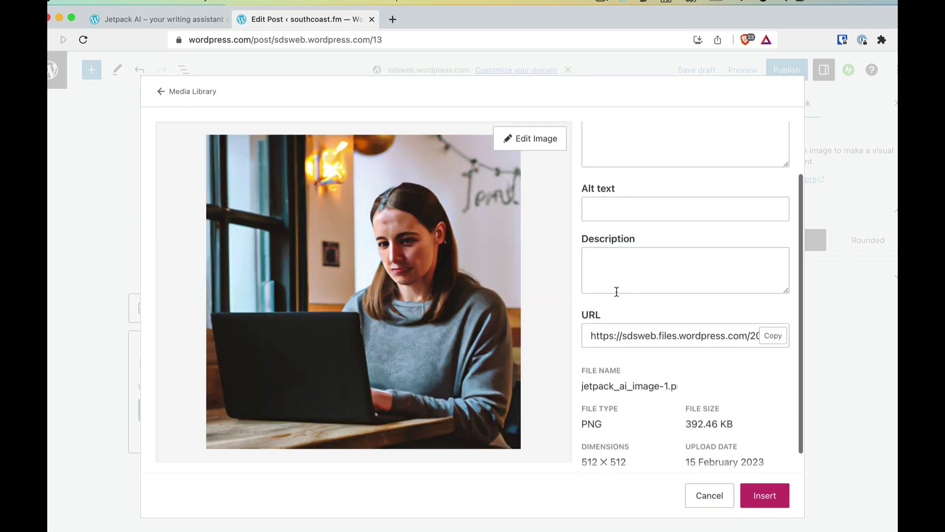
{"action": "scroll", "coordinate": [622, 314], "scroll_direction": "down", "scroll_amount": 1}
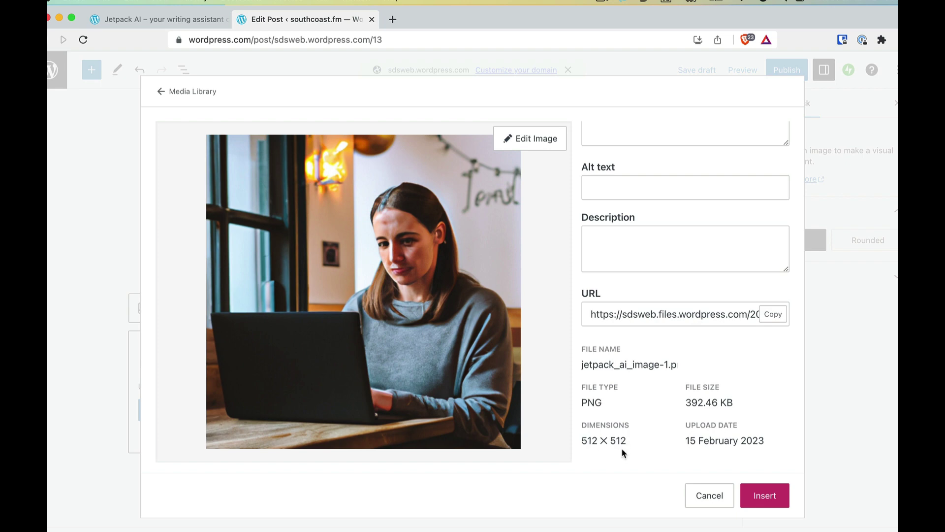
{"action": "left_click", "coordinate": [709, 496]}
{"action": "scroll", "coordinate": [540, 363], "scroll_direction": "up", "scroll_amount": 5}
{"action": "scroll", "coordinate": [531, 268], "scroll_direction": "up", "scroll_amount": 3}
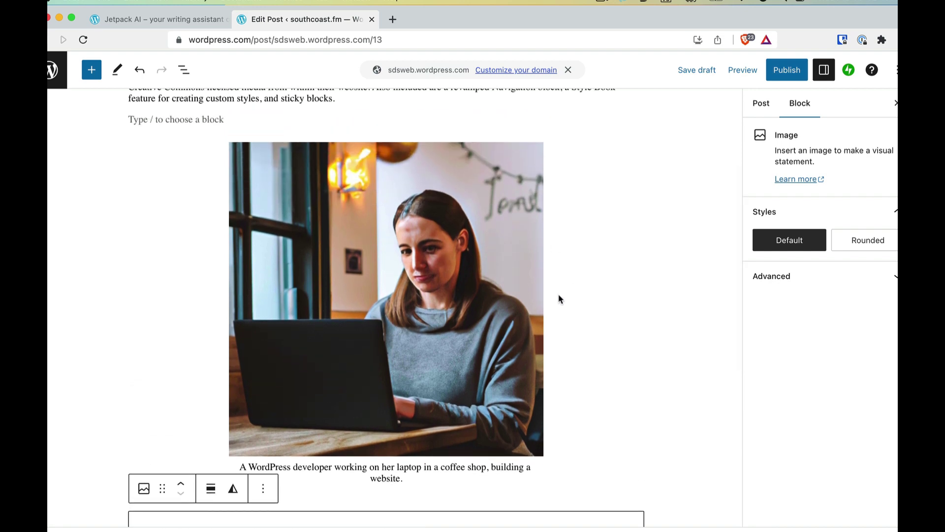
{"action": "scroll", "coordinate": [561, 327], "scroll_direction": "up", "scroll_amount": 1}
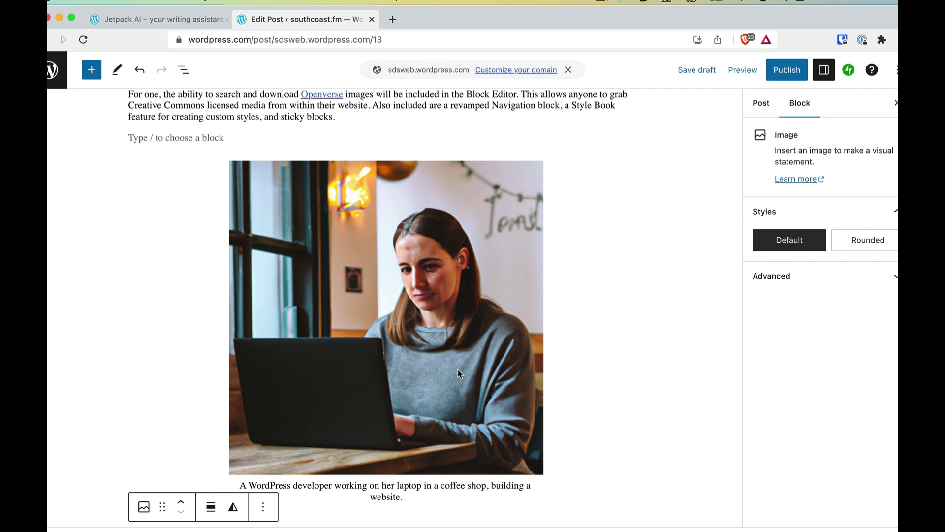
{"action": "scroll", "coordinate": [457, 373], "scroll_direction": "down", "scroll_amount": 1}
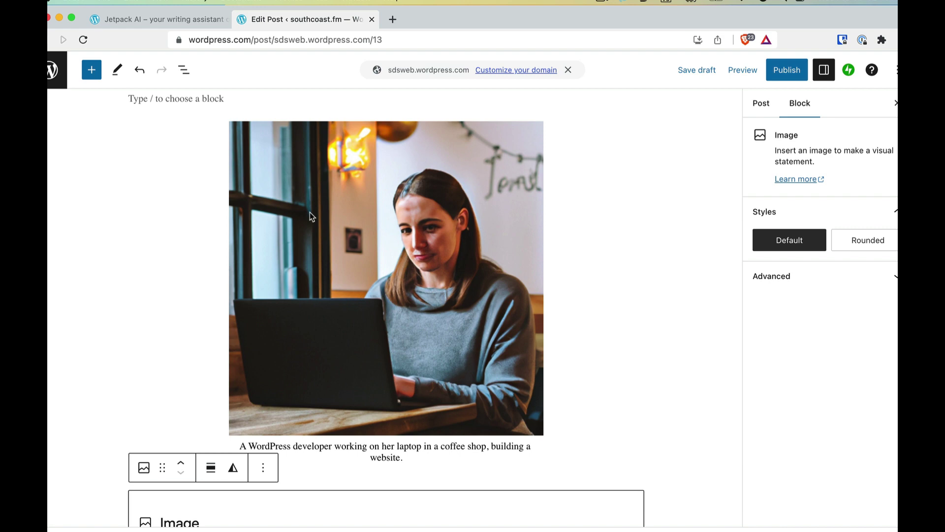
{"action": "scroll", "coordinate": [315, 329], "scroll_direction": "down", "scroll_amount": 1}
{"action": "scroll", "coordinate": [313, 326], "scroll_direction": "up", "scroll_amount": 1}
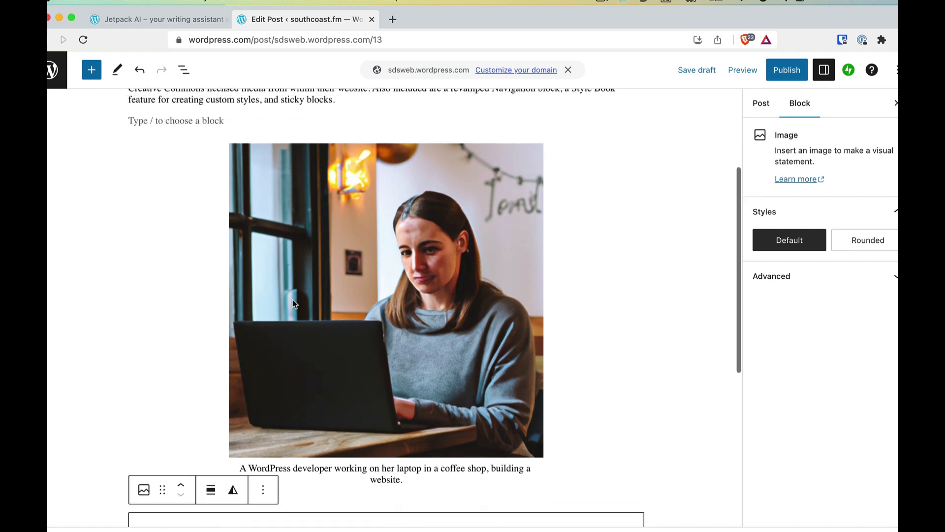
{"action": "left_click", "coordinate": [182, 19]}
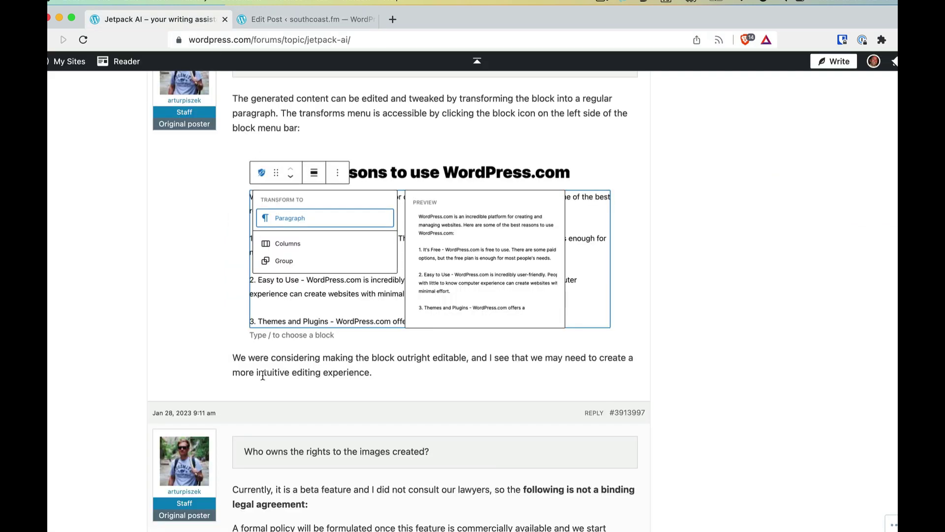
{"action": "scroll", "coordinate": [225, 454], "scroll_direction": "down", "scroll_amount": 5}
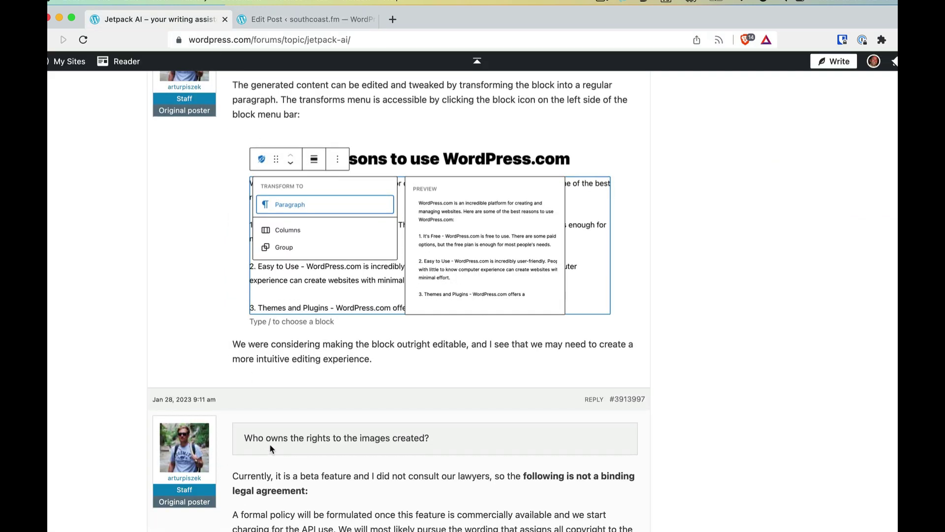
{"action": "scroll", "coordinate": [283, 453], "scroll_direction": "down", "scroll_amount": 10}
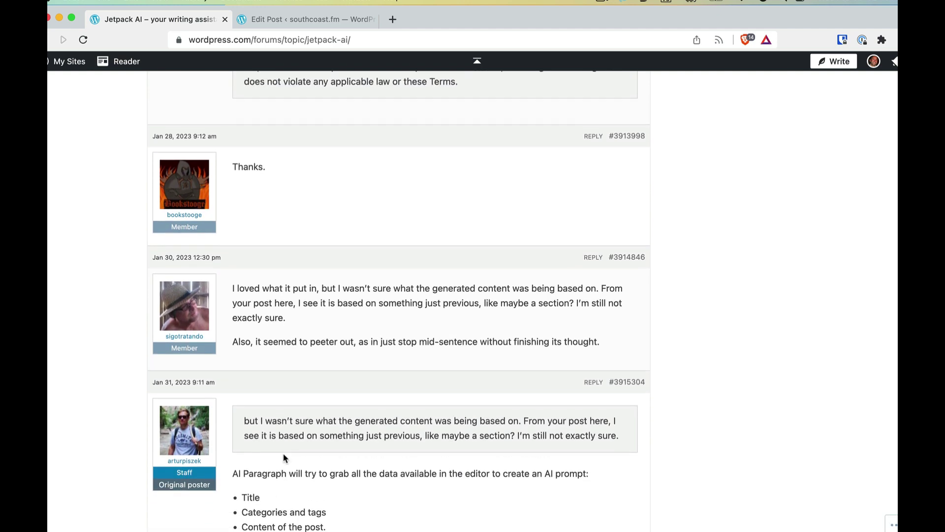
{"action": "scroll", "coordinate": [283, 454], "scroll_direction": "up", "scroll_amount": 6}
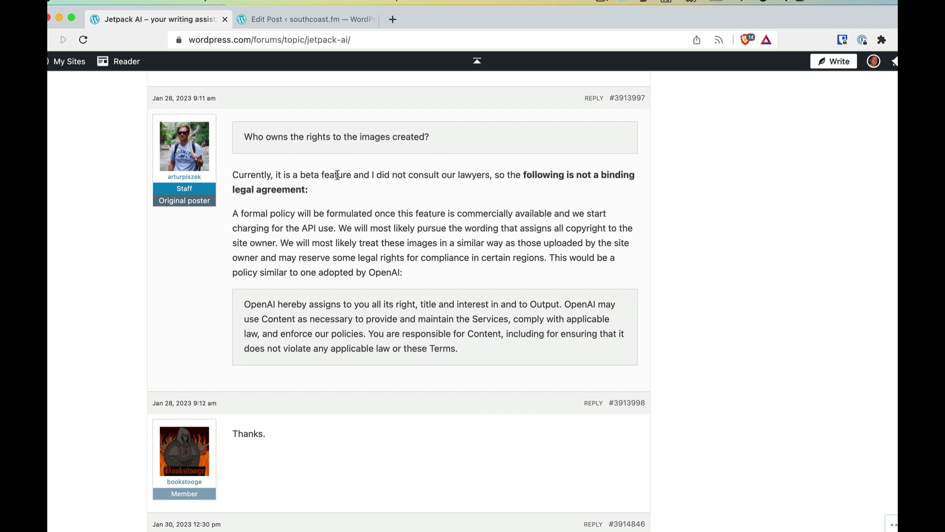
{"action": "scroll", "coordinate": [354, 247], "scroll_direction": "up", "scroll_amount": 1}
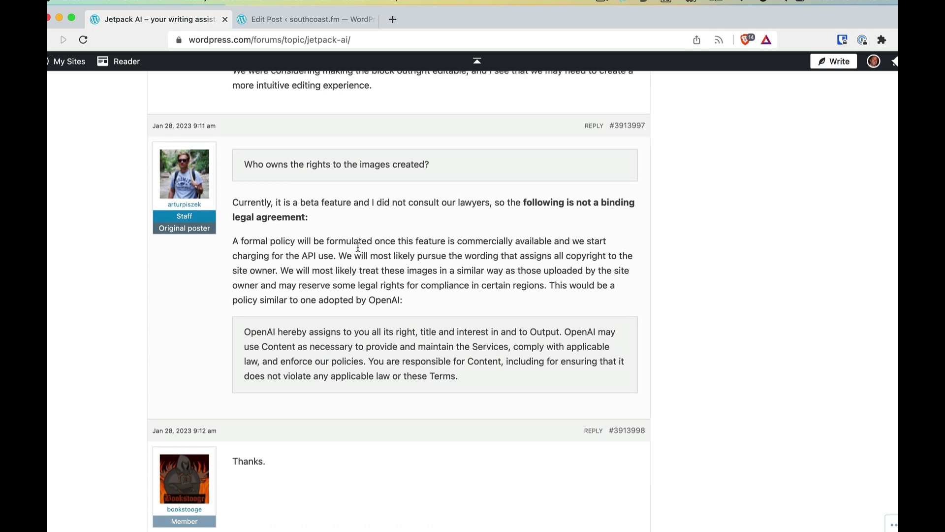
Back in the post, select the coffee-shop laptop image block.
{"action": "left_click", "coordinate": [331, 19]}
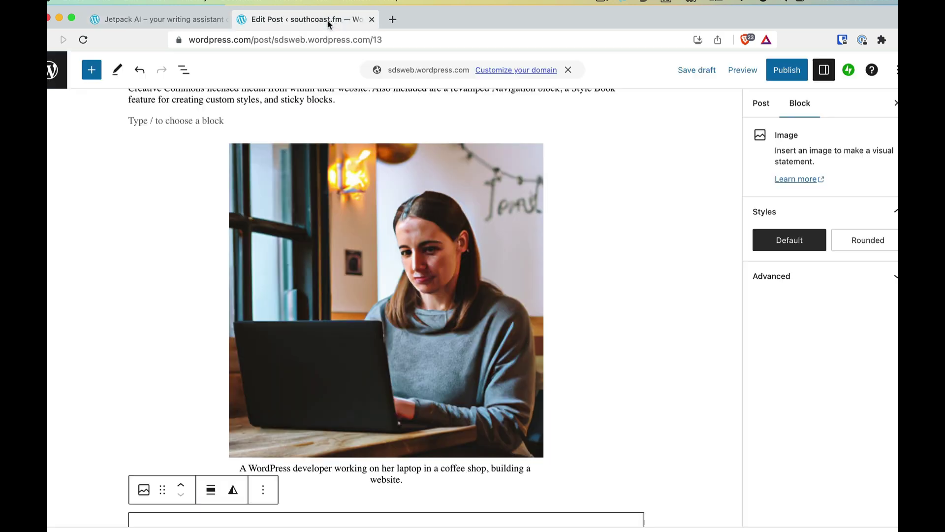
{"action": "scroll", "coordinate": [416, 255], "scroll_direction": "up", "scroll_amount": 2}
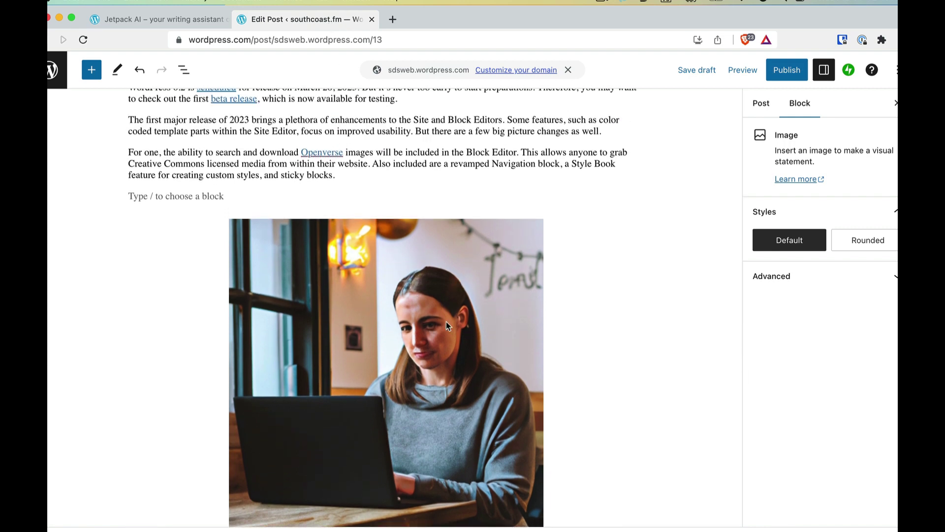
{"action": "left_click", "coordinate": [450, 321]}
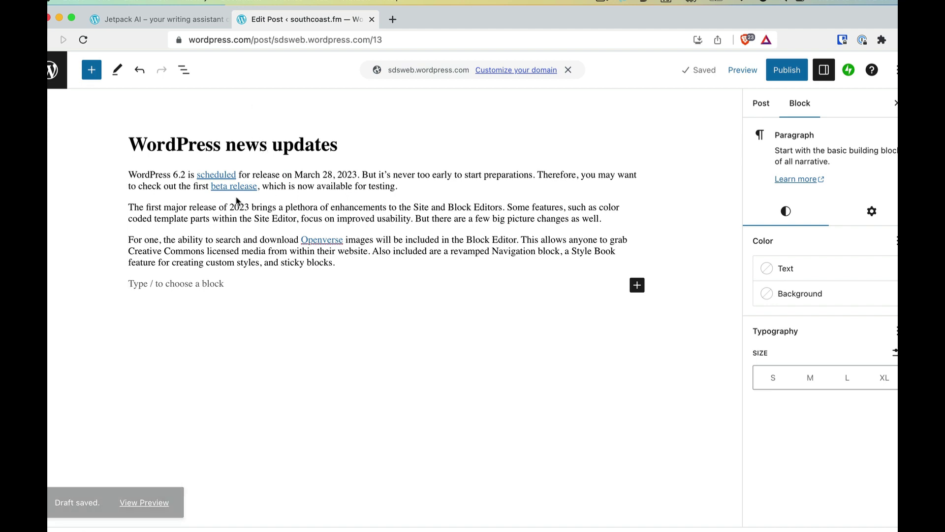
{"action": "left_click", "coordinate": [177, 20]}
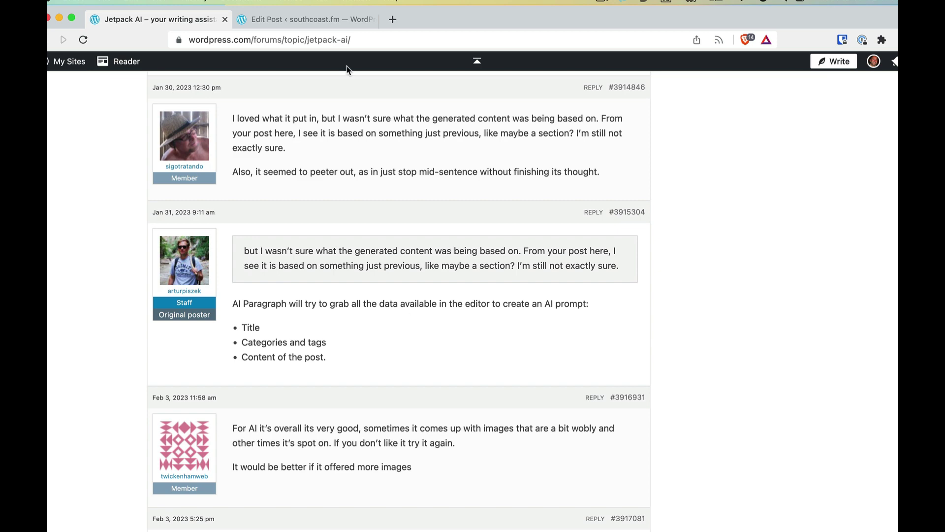
{"action": "left_click", "coordinate": [346, 21]}
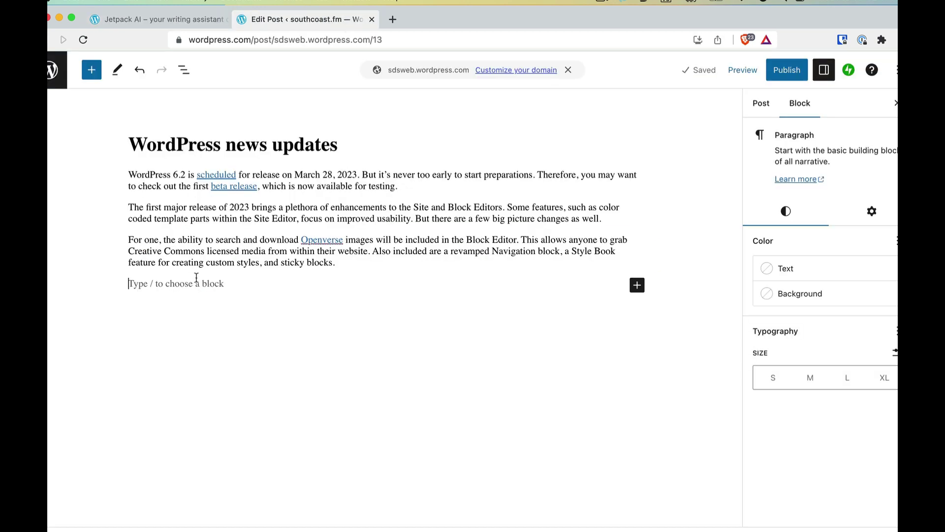
{"action": "left_click", "coordinate": [150, 22]}
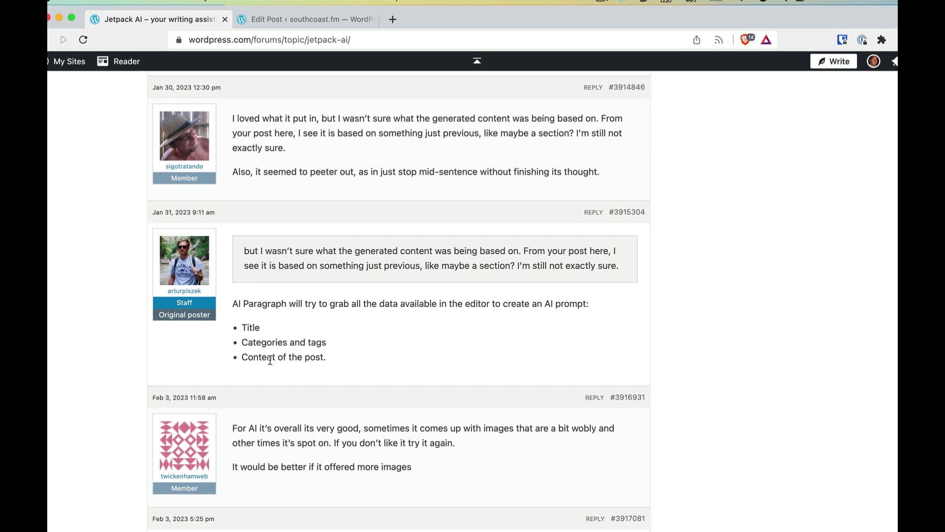
{"action": "left_click", "coordinate": [317, 21]}
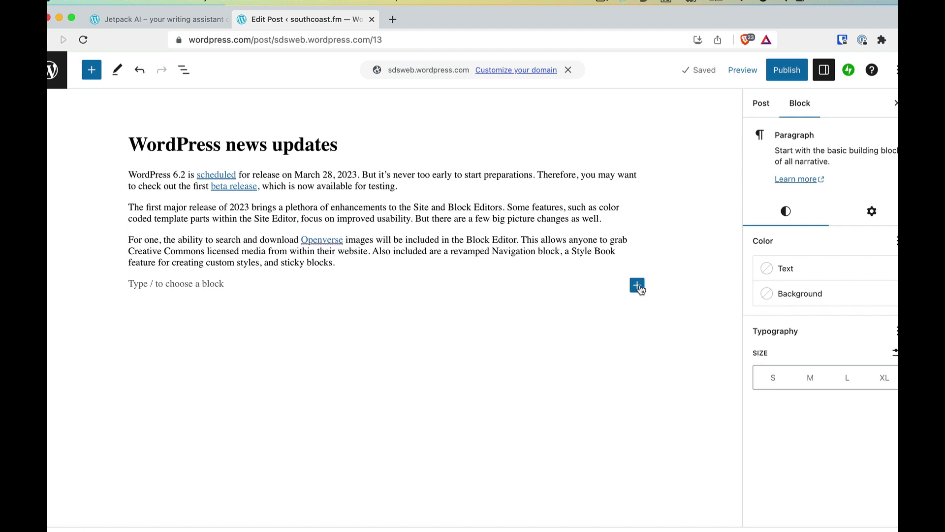
Insert an AI Paragraph block after the third paragraph, generating text on Full Site Editing and Openverse.
{"action": "left_click", "coordinate": [639, 288]}
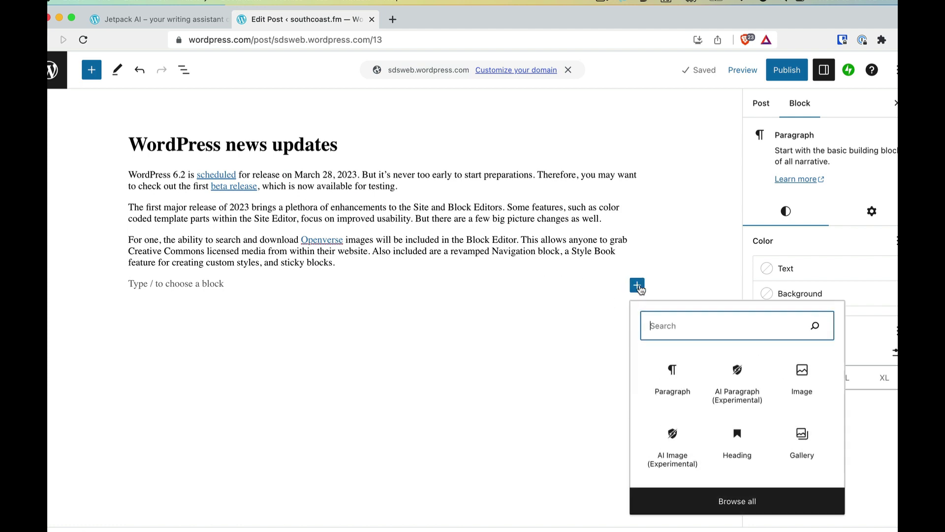
{"action": "left_click", "coordinate": [734, 385]}
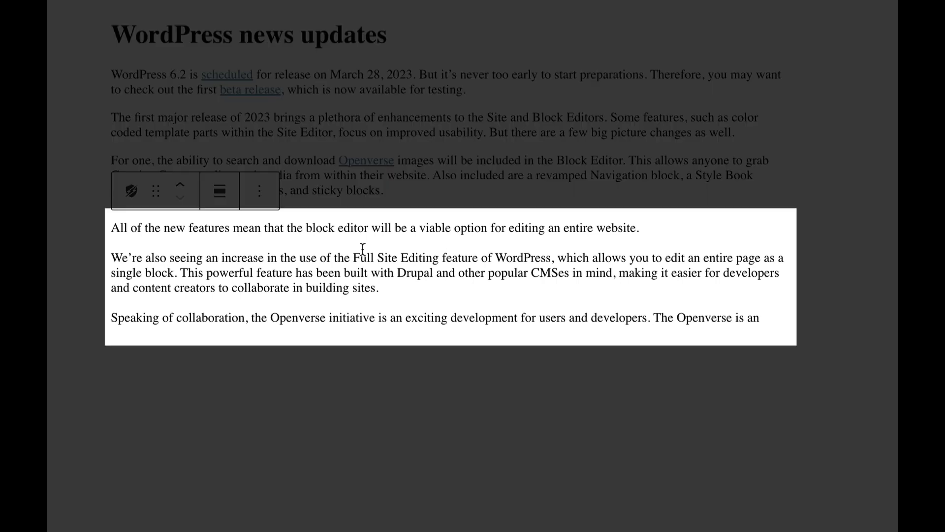
{"action": "left_click", "coordinate": [480, 158]}
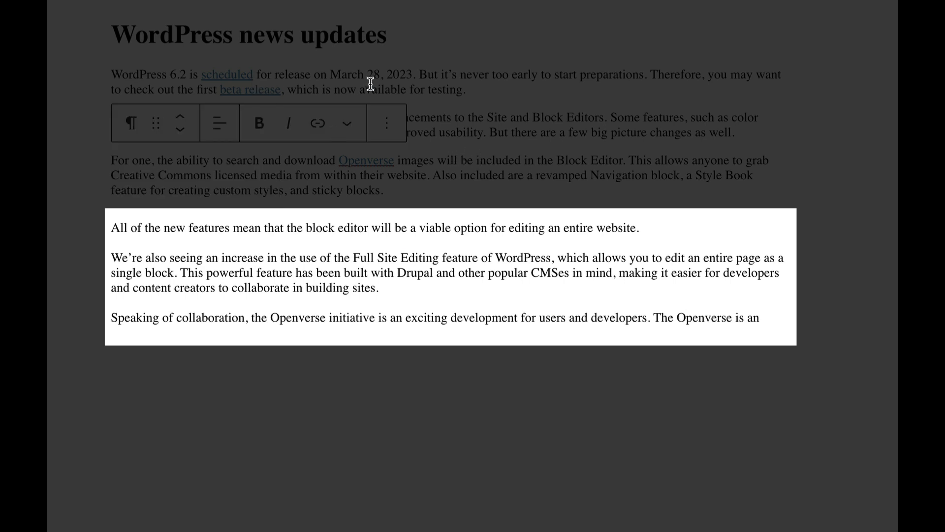
{"action": "left_click", "coordinate": [400, 74]}
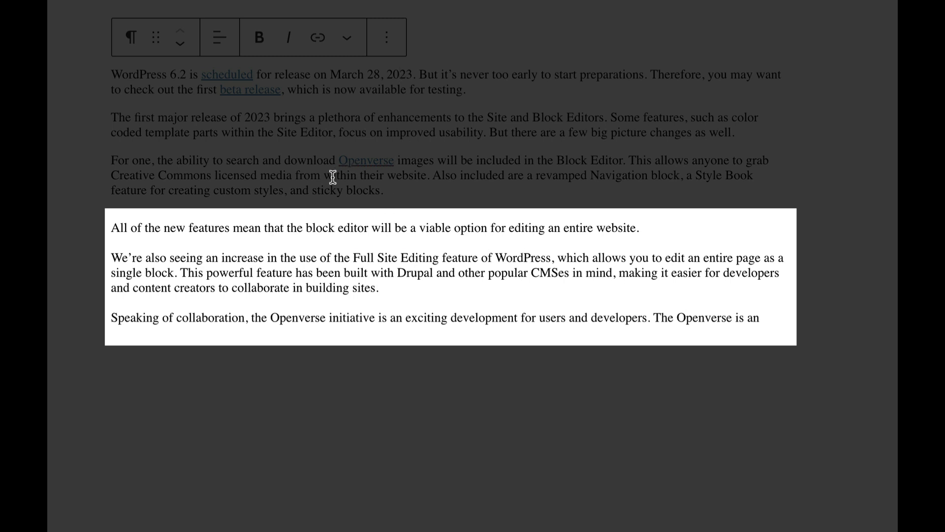
{"action": "left_click", "coordinate": [341, 230]}
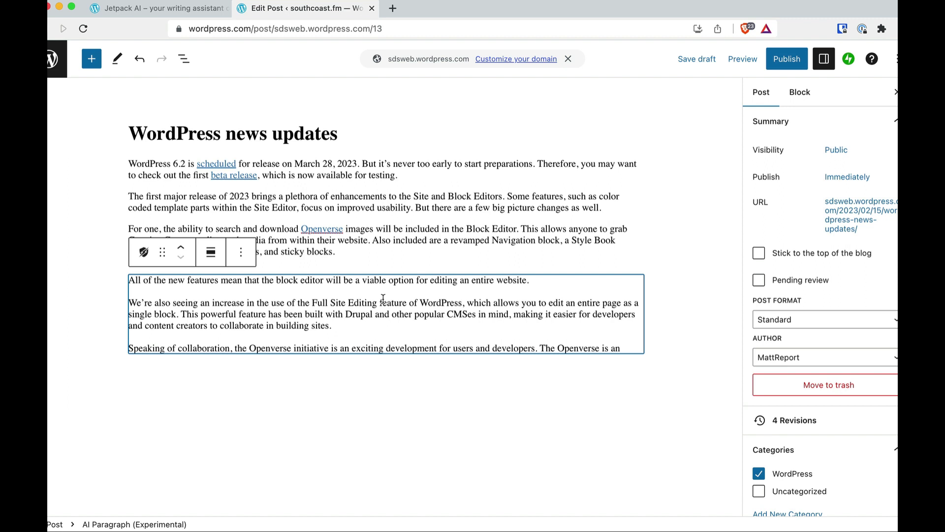
{"action": "left_click", "coordinate": [639, 356]}
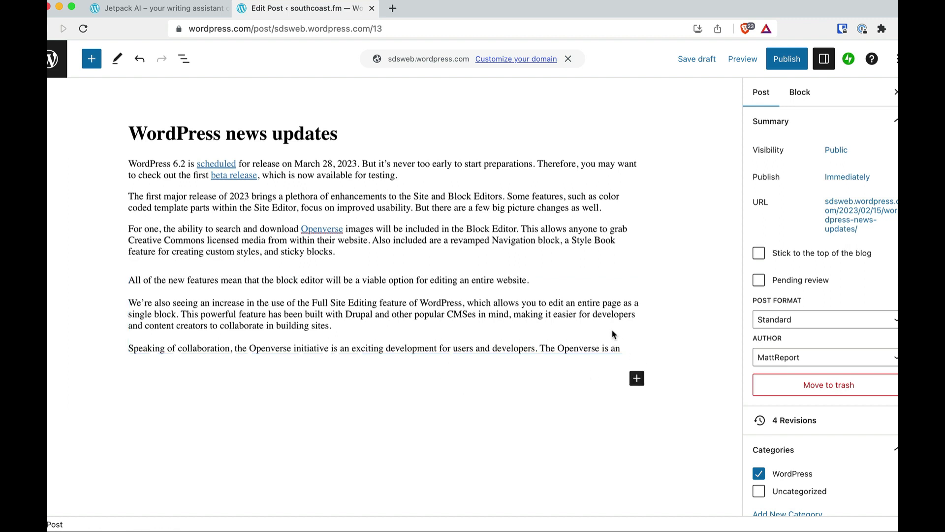
{"action": "left_click", "coordinate": [612, 329]}
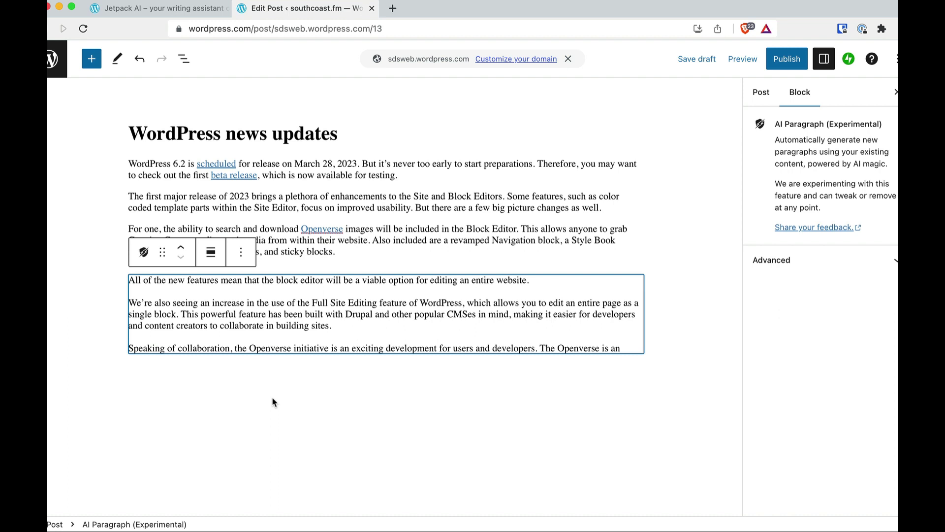
{"action": "left_click", "coordinate": [362, 250]}
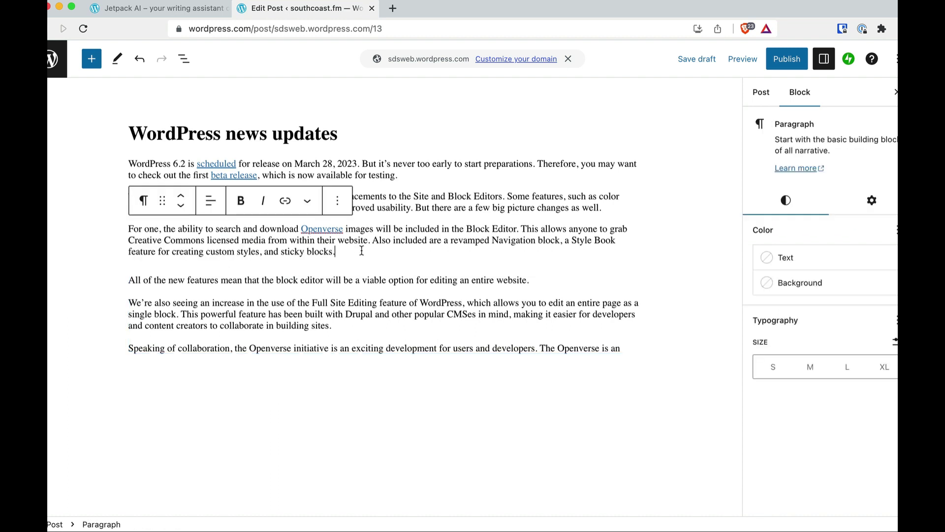
{"action": "left_click", "coordinate": [387, 284]}
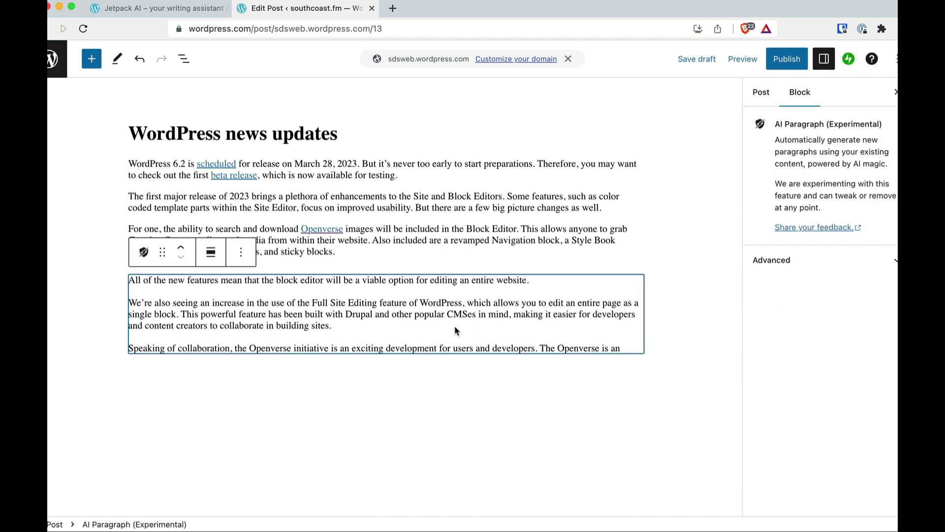
{"action": "left_click", "coordinate": [648, 327]}
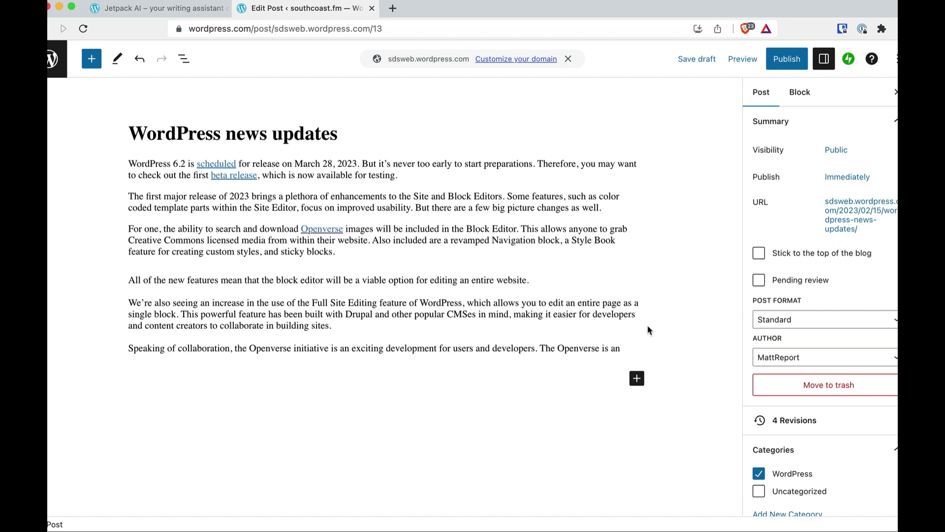
{"action": "scroll", "coordinate": [441, 340], "scroll_direction": "down", "scroll_amount": 3}
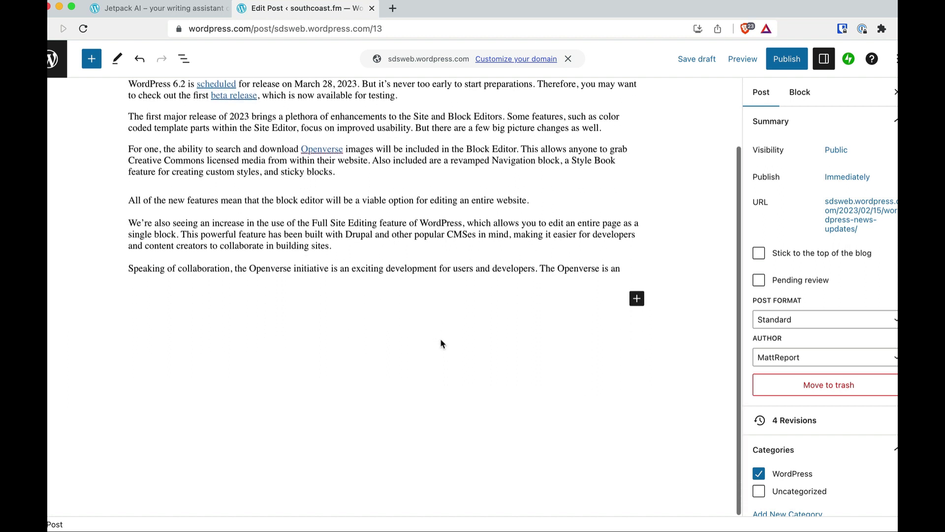
{"action": "scroll", "coordinate": [441, 340], "scroll_direction": "up", "scroll_amount": 3}
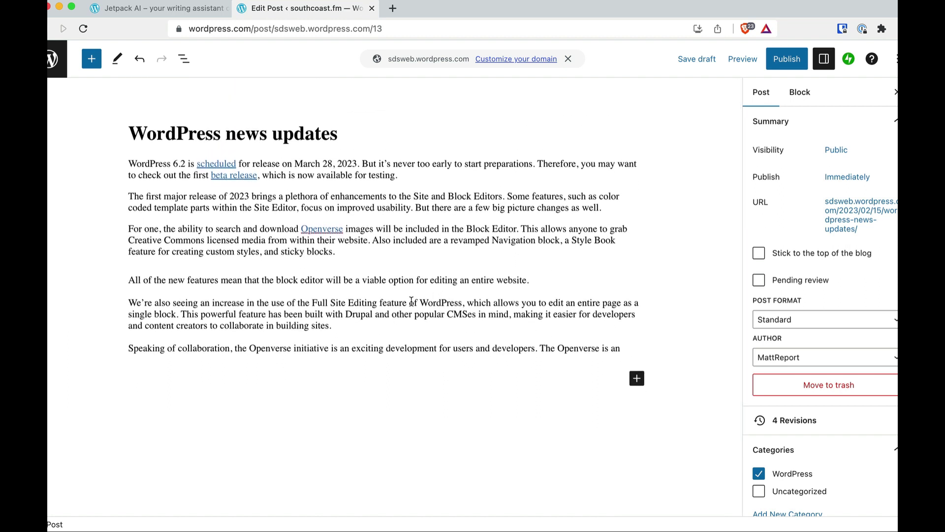